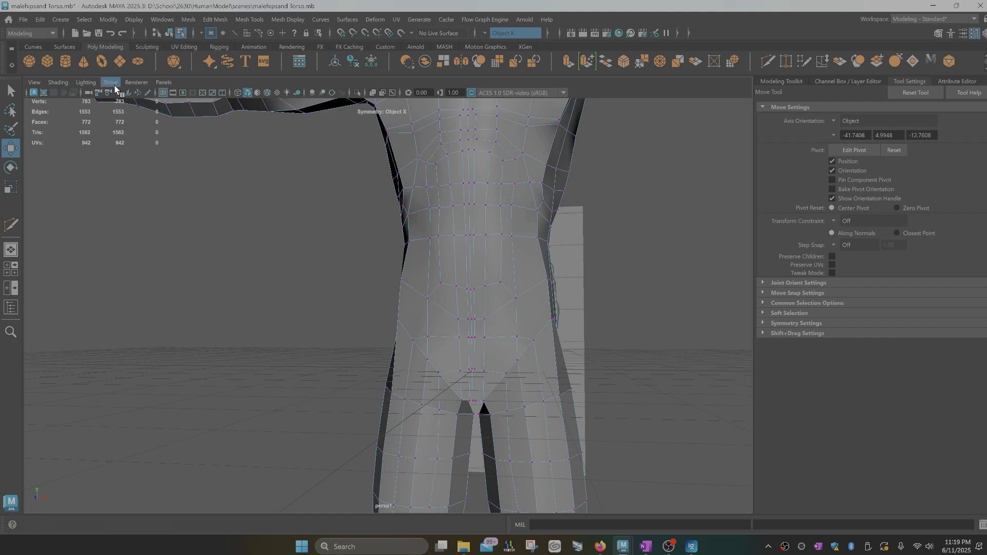
- Hide the grid in the perspective viewport
left_click(81, 85)
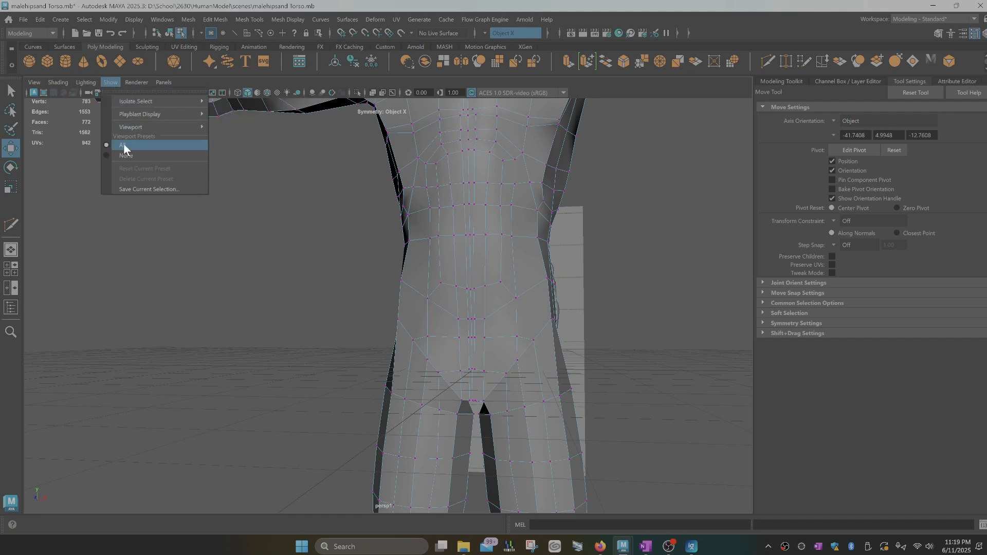
mouse_move(141, 129)
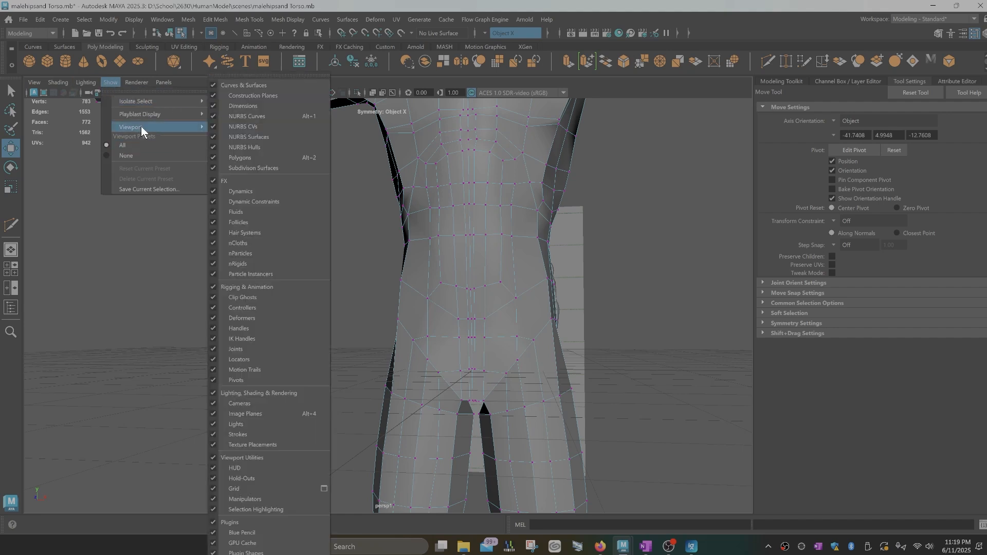
left_click(240, 489)
scroll(452, 322, "down", 5)
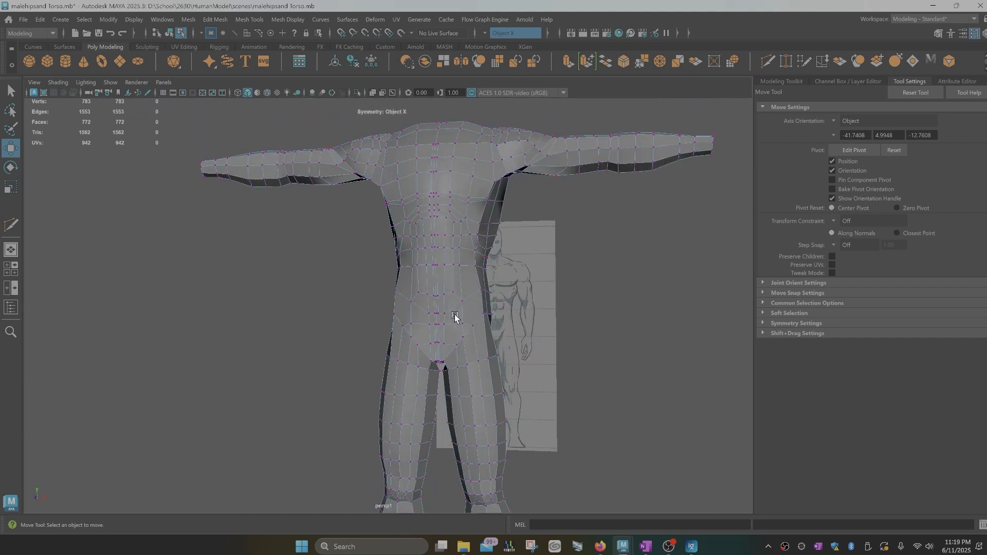
- Move the mirrored vertex pair at the front of the crotch along its depth axis to reshape the area
key("space")
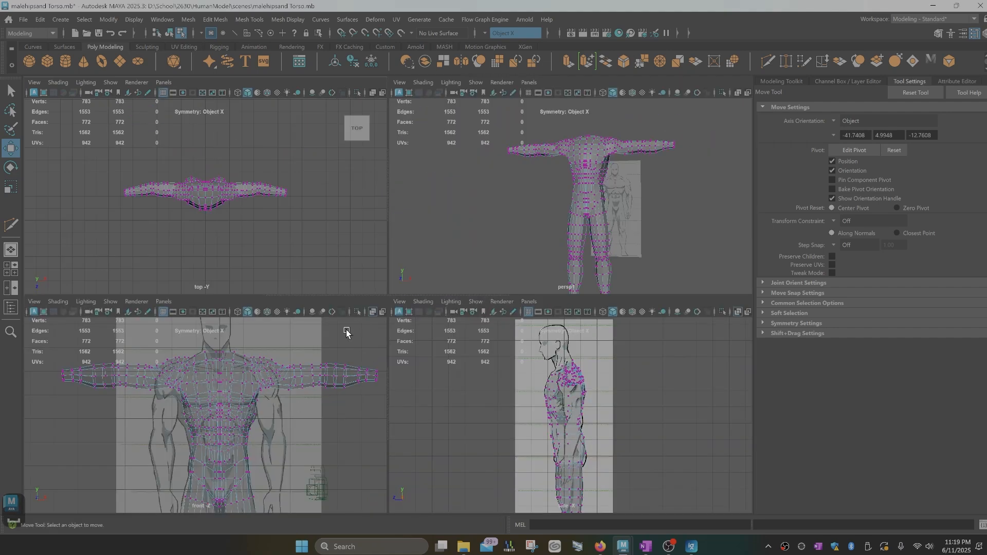
key("space")
scroll(452, 309, "up", 5)
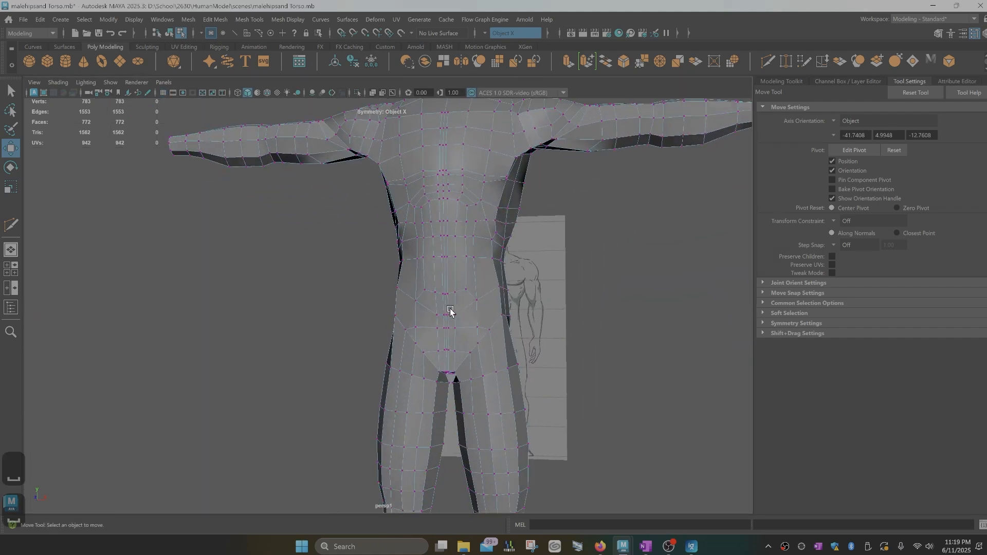
scroll(432, 306, "up", 4)
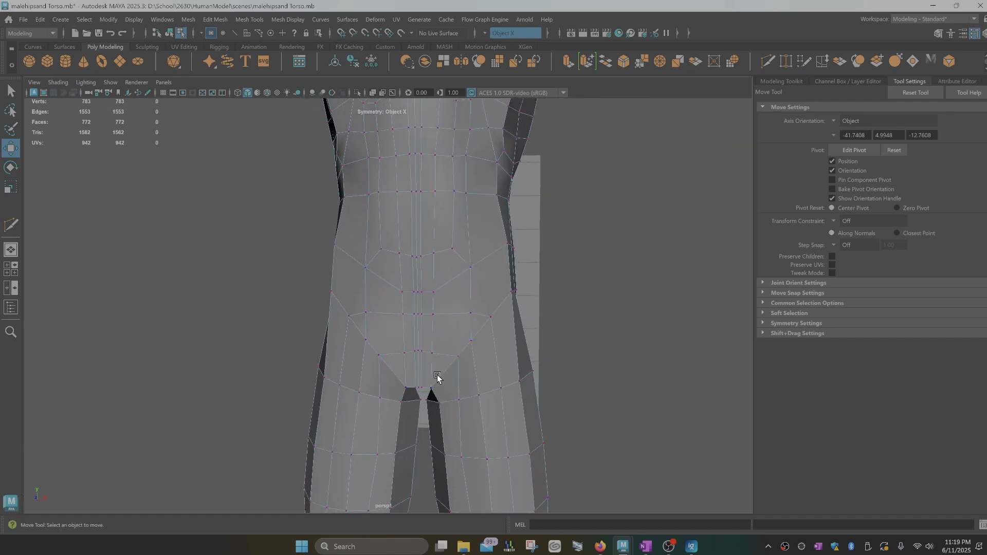
left_click_drag(482, 337, 457, 338, "alt")
left_click(404, 364)
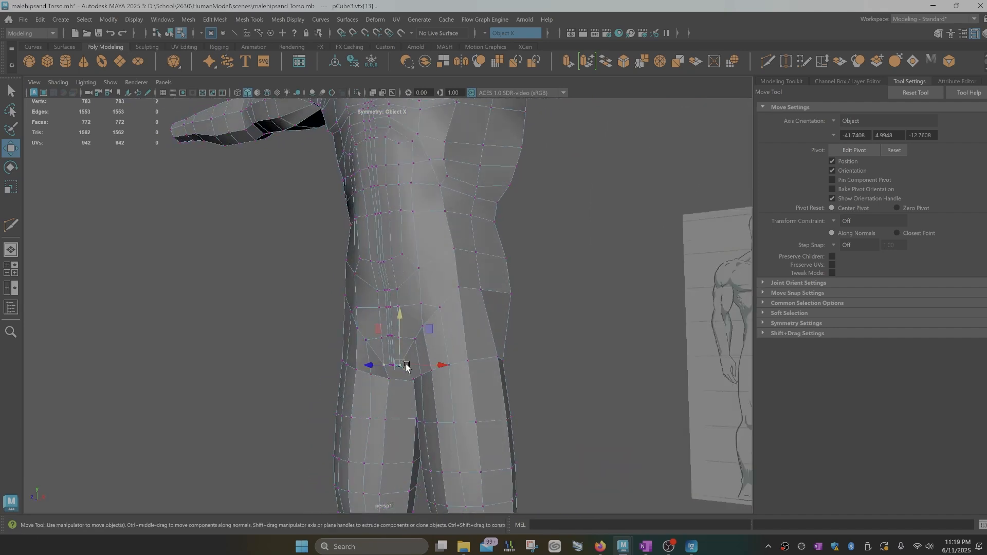
left_click_drag(360, 366, 376, 364)
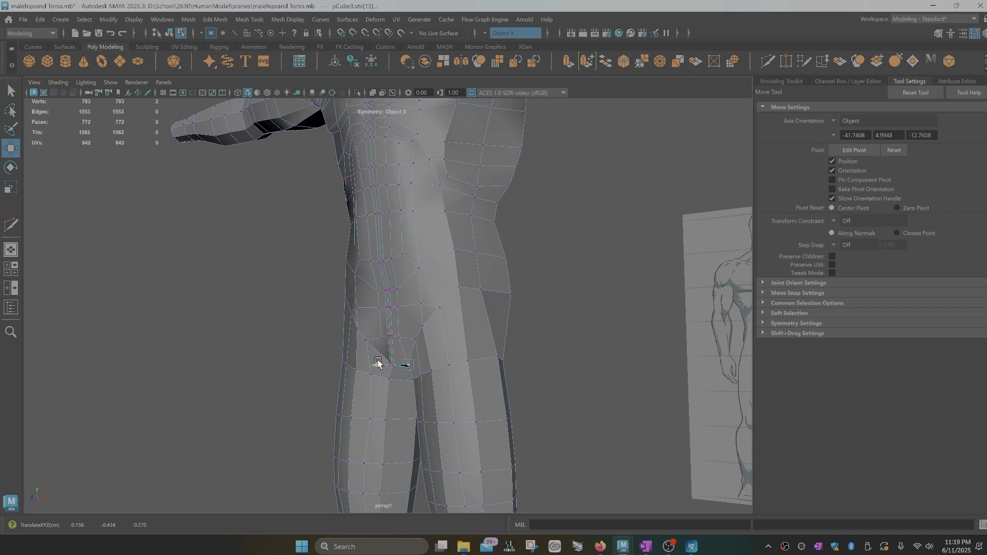
- Adjust the vertices just above the crotch and along the pelvis edge to smooth the groin contour
left_click(378, 337)
left_click_drag(383, 337, 385, 337)
left_click(396, 326)
left_click_drag(396, 326, 382, 342)
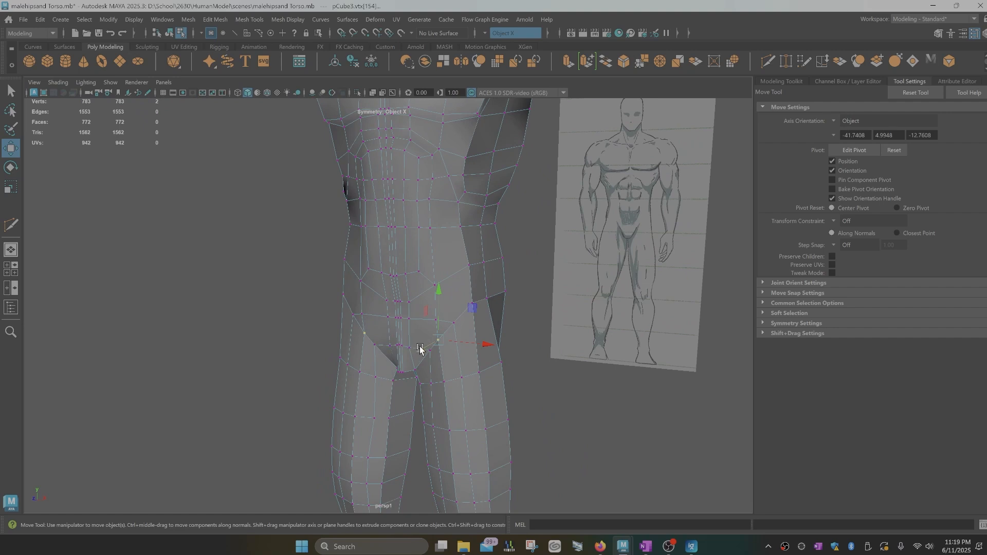
- Return the body mesh to object mode and examine the hips and groin in smooth preview
left_click_drag(418, 346, 463, 353, "alt")
right_click_drag(470, 327, 526, 230)
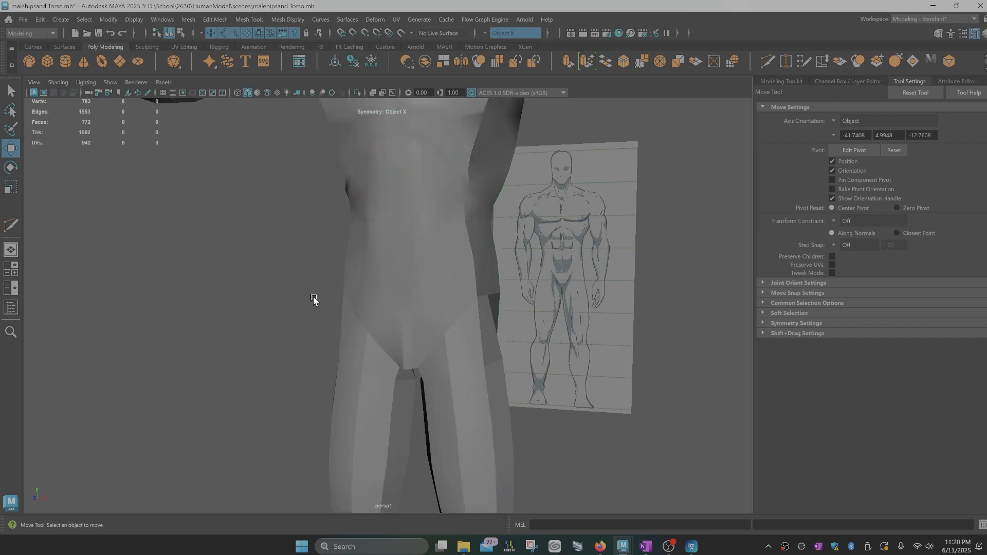
scroll(313, 300, "down", 5)
left_click(434, 282)
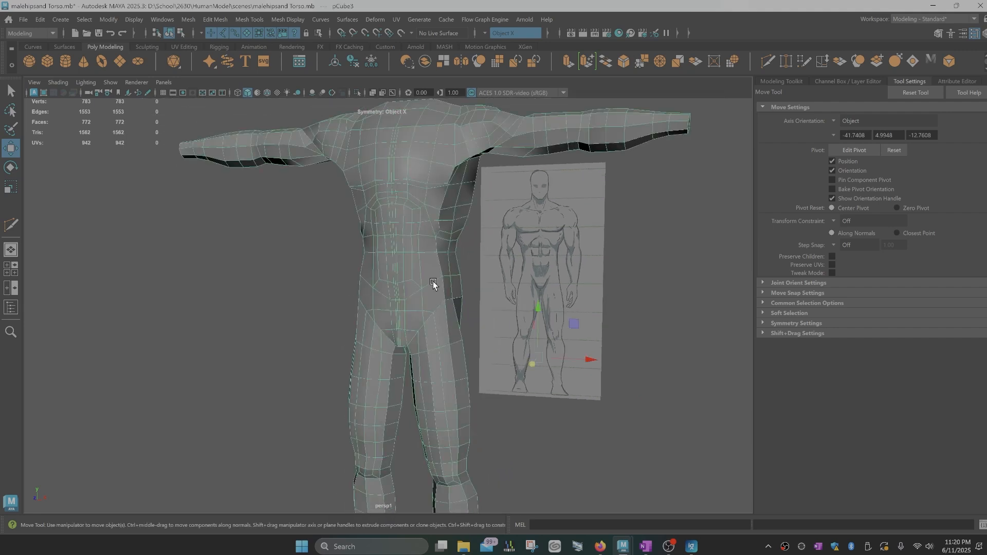
key("3")
left_click(516, 412)
left_click_drag(519, 414, 521, 407, "alt")
left_click(427, 318)
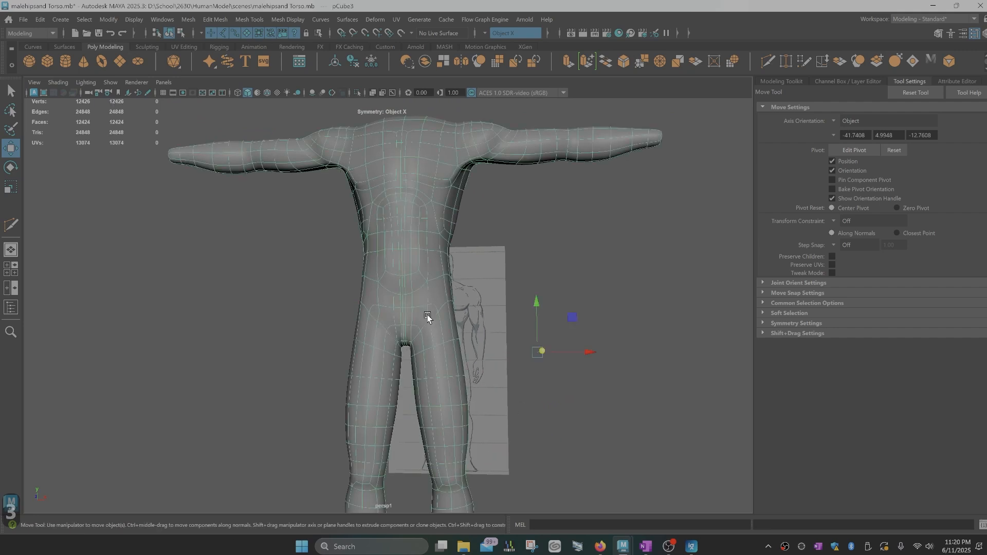
scroll(426, 316, "up", 5)
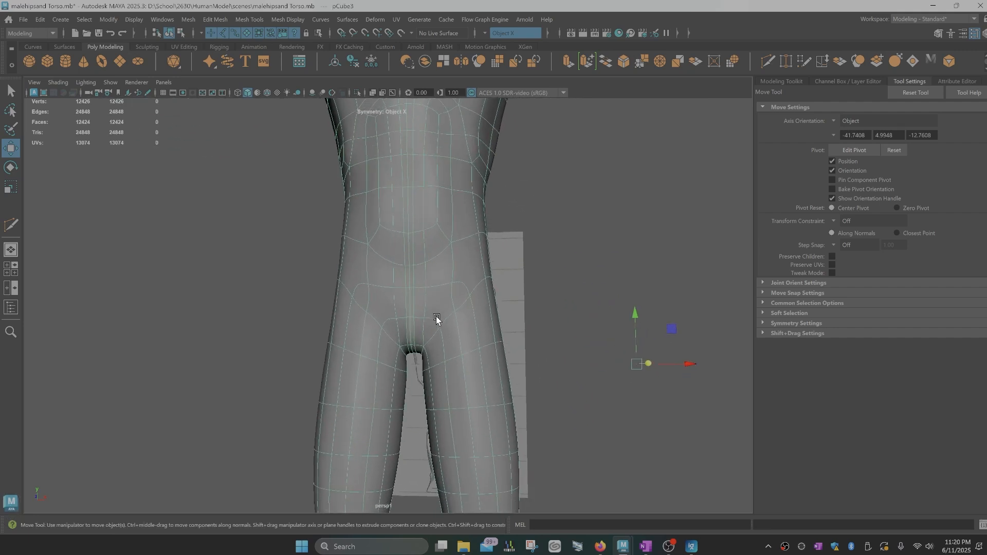
left_click_drag(437, 319, 443, 322, "alt")
- Restore the unsmoothed display, enter vertex mode and shift the lower-abdomen vertex pair beside the center line sideways
key("1")
right_click_drag(419, 332, 371, 252)
left_click(421, 328)
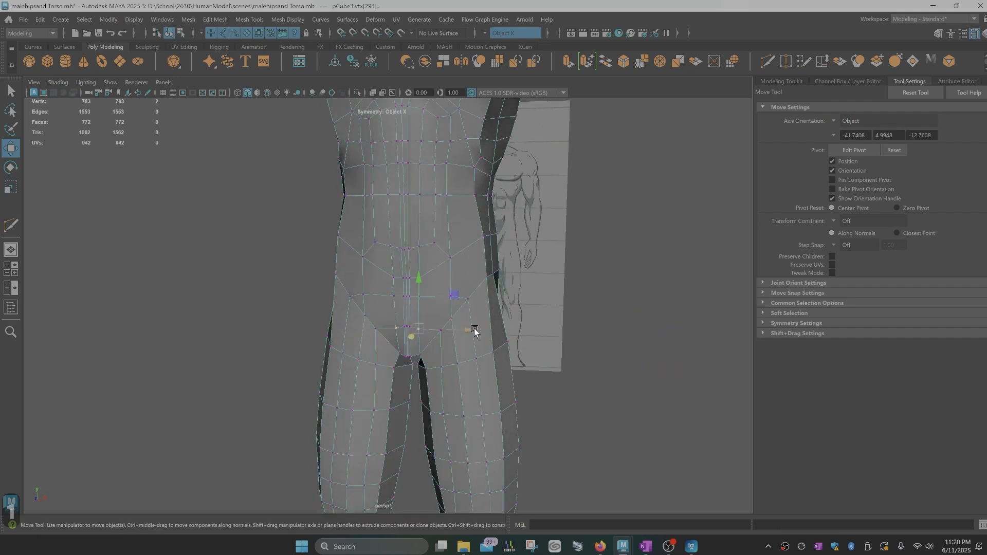
left_click(418, 298)
left_click_drag(473, 295, 458, 325, "alt")
left_click_drag(387, 406, 435, 404)
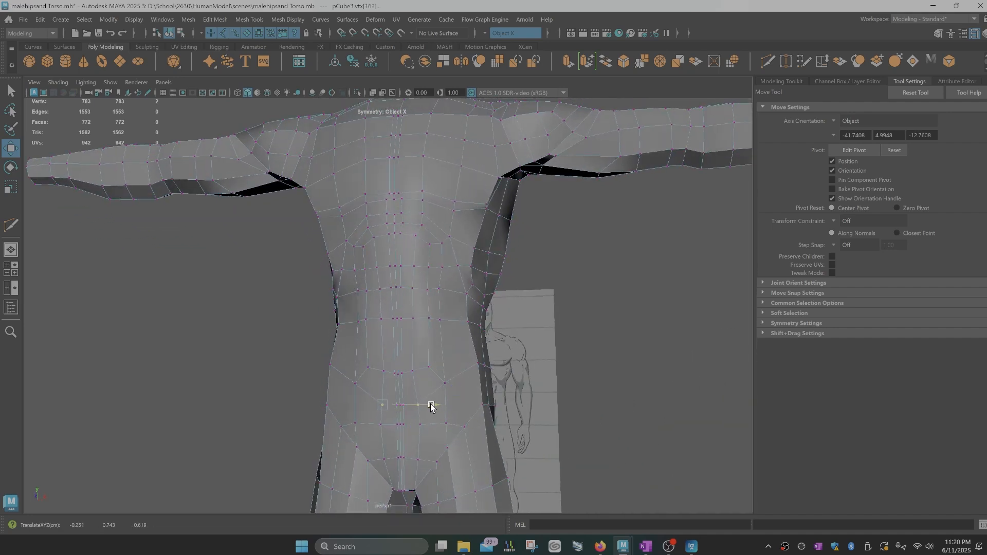
- Fine-tune that lower-abdomen vertex pair and reposition the pair in the row directly above it
middle_click_drag(446, 412, 458, 422, "alt")
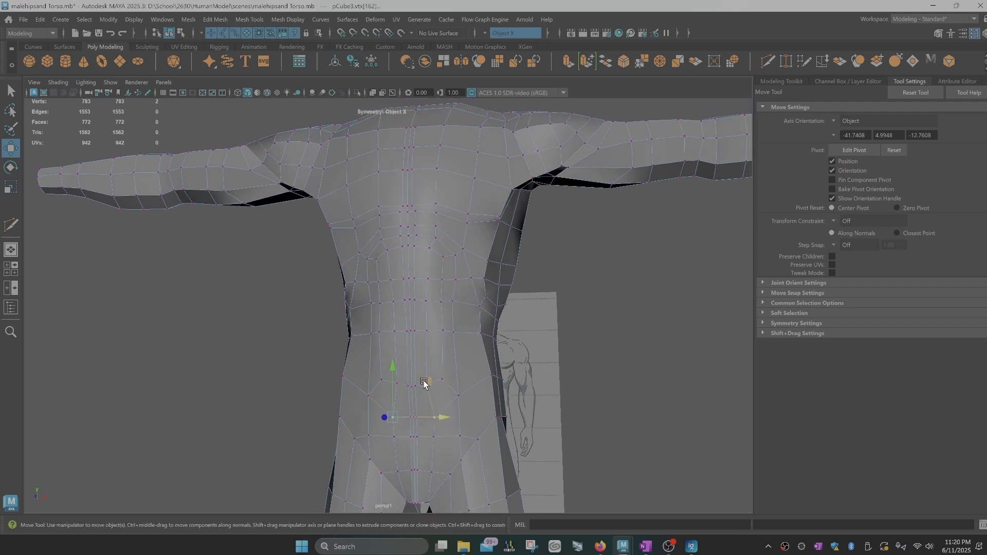
left_click_drag(423, 384, 426, 386)
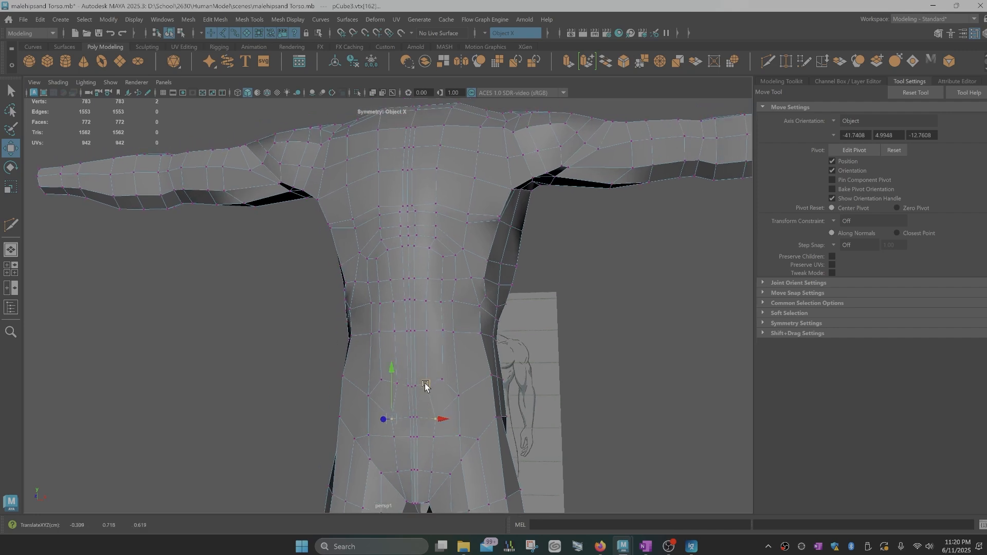
left_click(400, 381)
left_click_drag(426, 356, 432, 349)
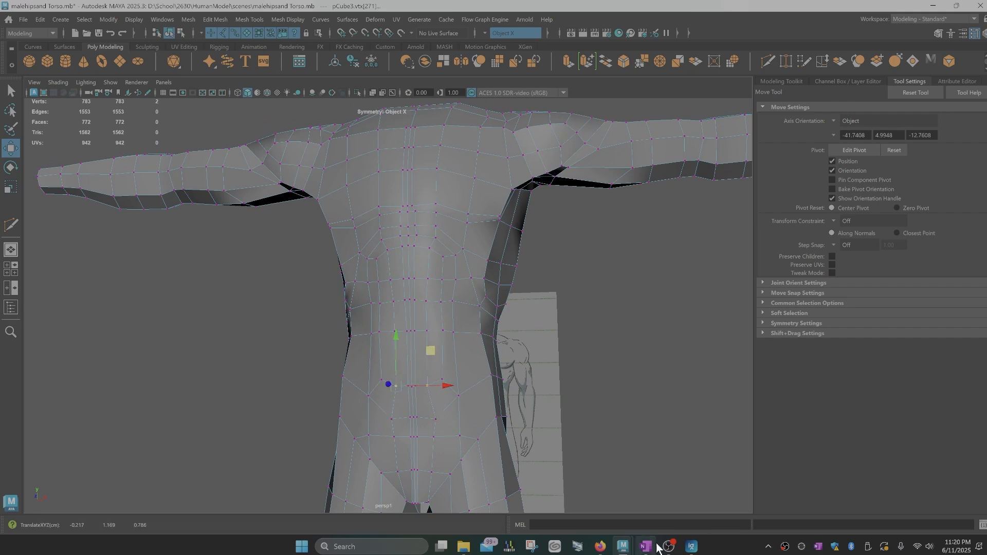
- Switch to the MainBodyclothinFinished scene, isolate the BodyFinal mesh to examine its torso and hips, and return to the male torso scene
mouse_move(624, 547)
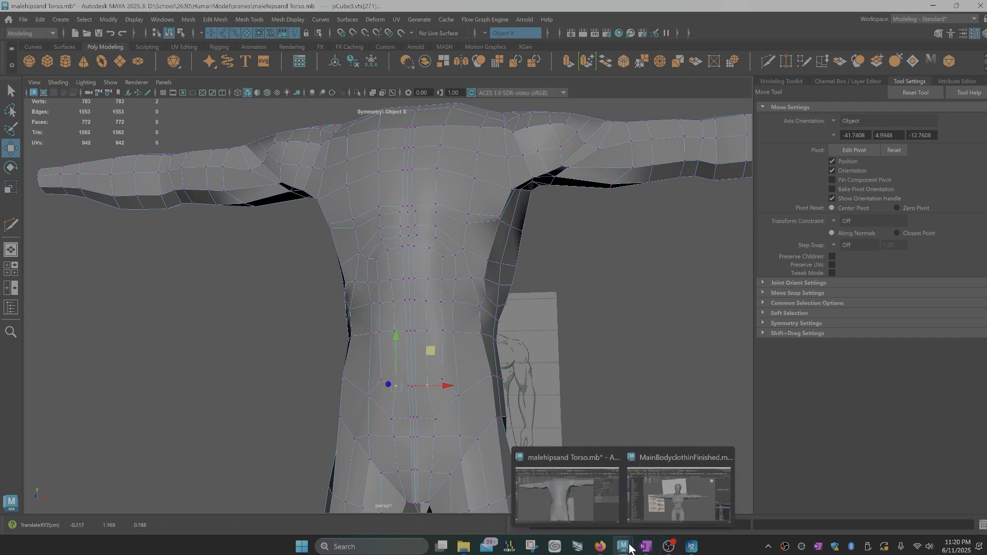
left_click(677, 511)
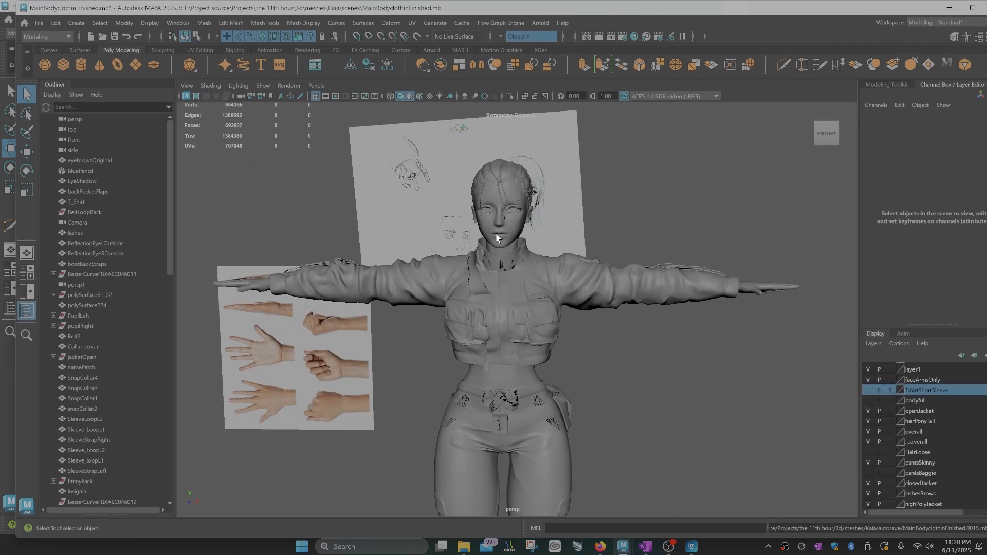
left_click(514, 228)
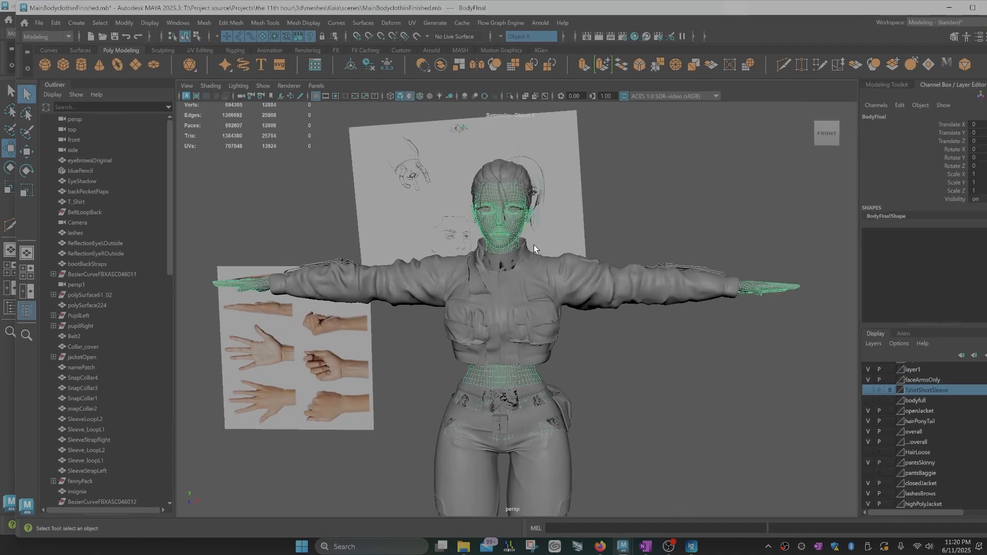
left_click(512, 95)
left_click(564, 179)
scroll(567, 182, "down", 5)
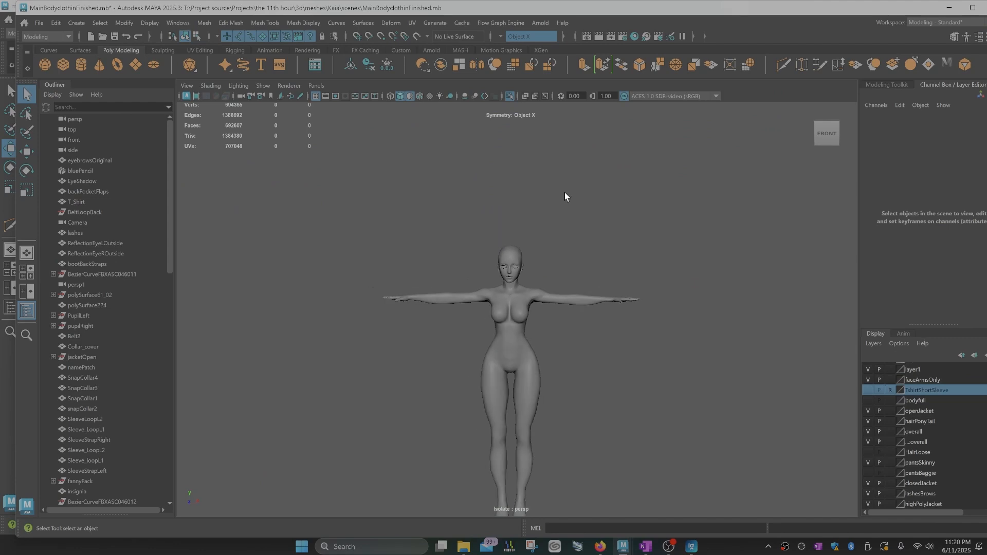
scroll(563, 307, "up", 4)
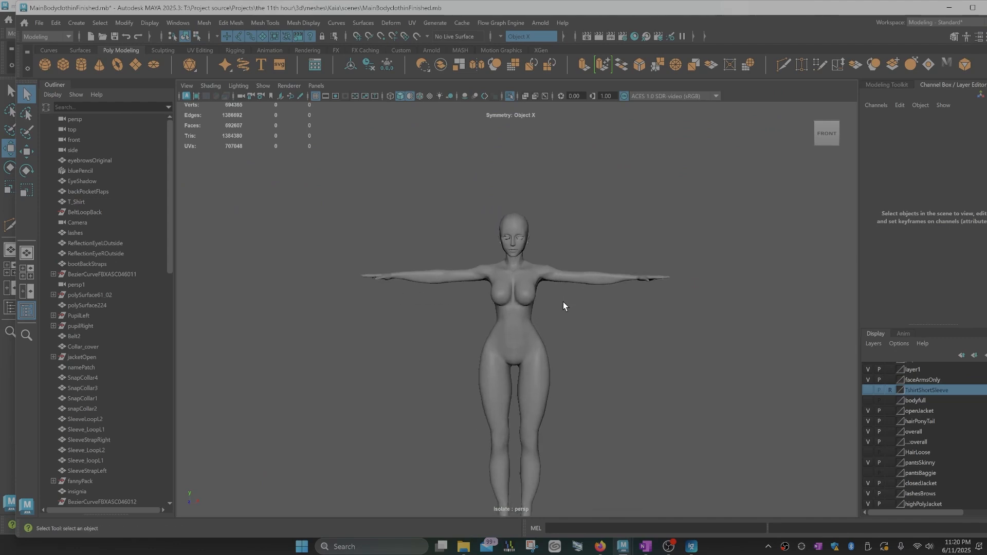
left_click(950, 8)
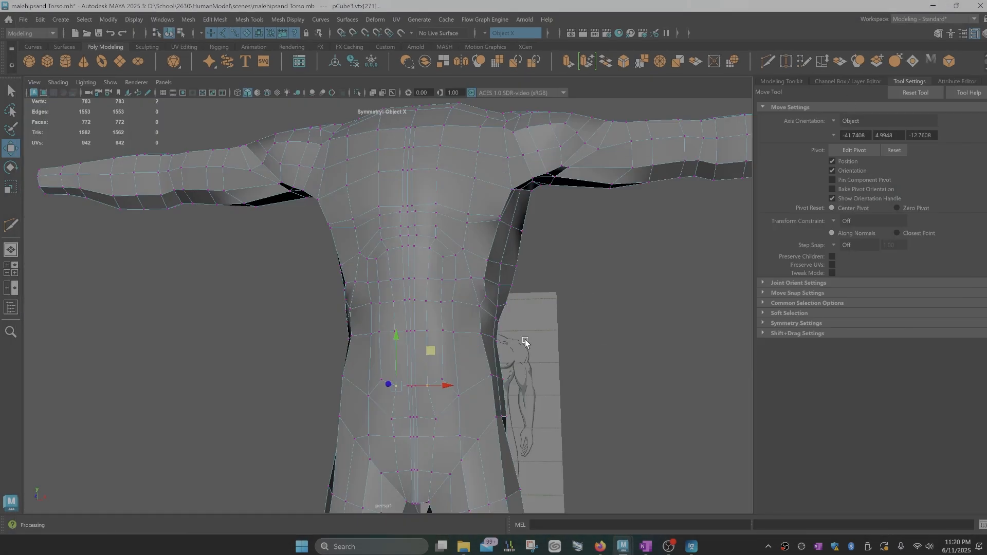
- Reposition the center vertex and its neighboring vertex pairs in the abdomen row below the waist to even out their spacing
left_click_drag(450, 401, 450, 388, "alt")
left_click(447, 387)
scroll(436, 418, "up", 1)
left_click(428, 415)
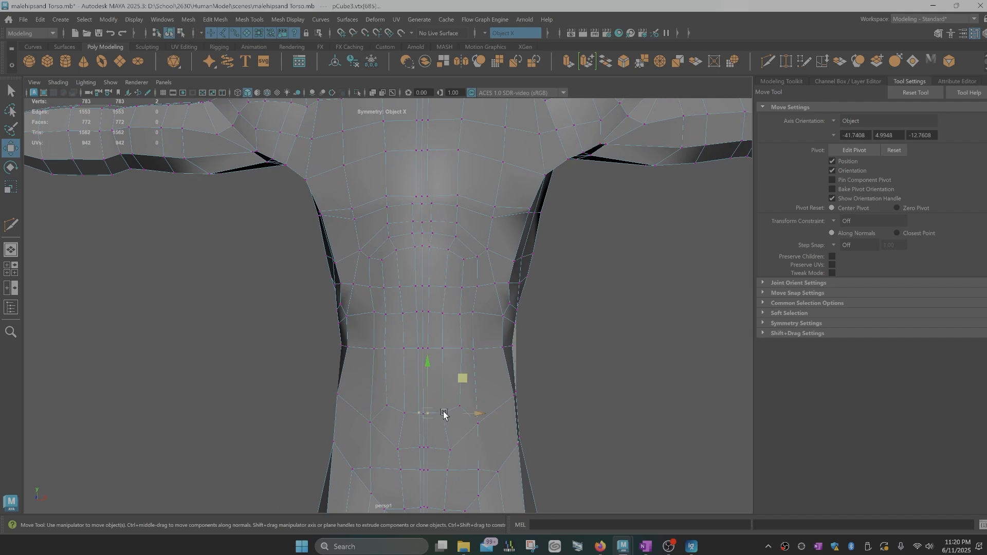
left_click_drag(463, 384, 456, 381)
left_click(421, 414)
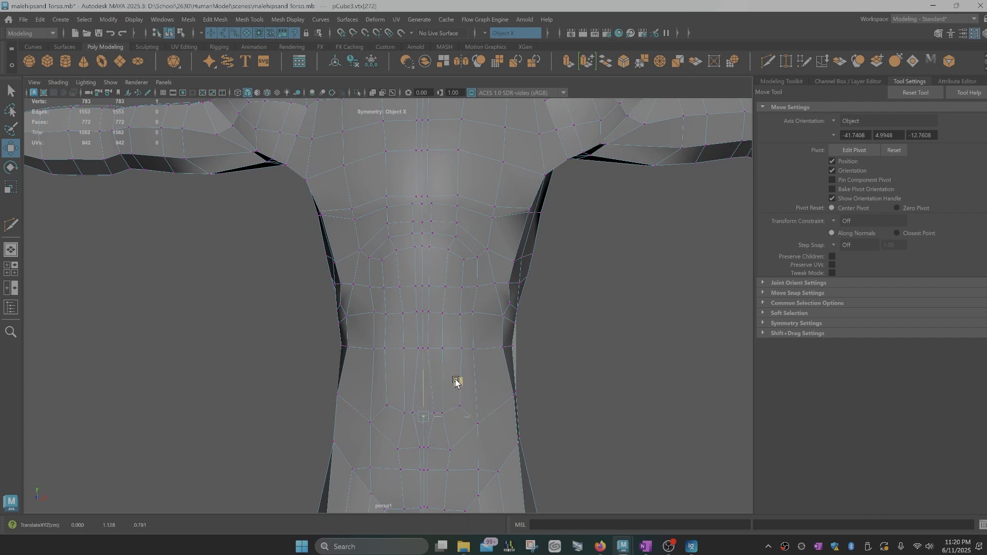
left_click(415, 411)
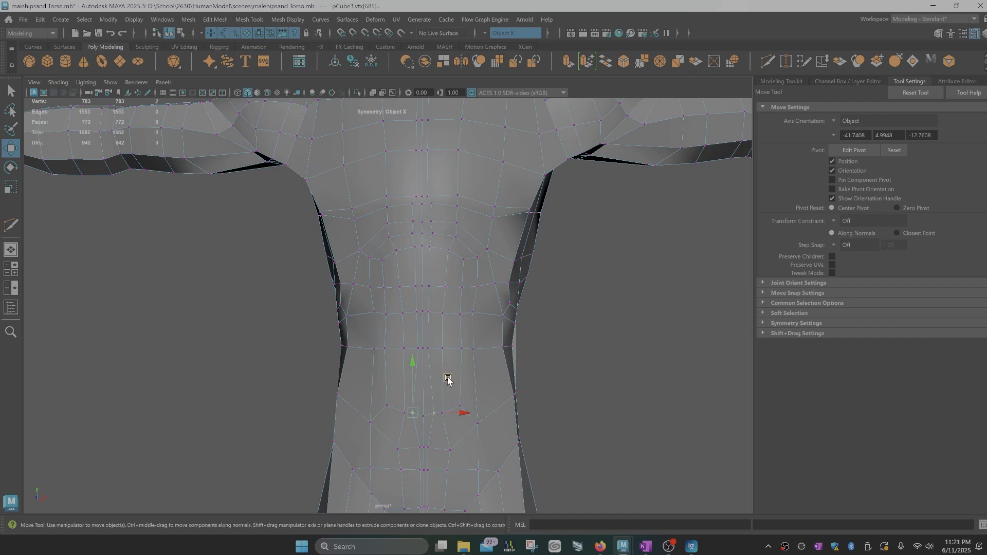
left_click(404, 411)
- Adjust the center and adjacent vertices in the lower-abdomen row above the pelvis to form a gentle curve
left_click_drag(501, 390, 477, 335, "alt")
left_click_drag(454, 256, 442, 308, "alt")
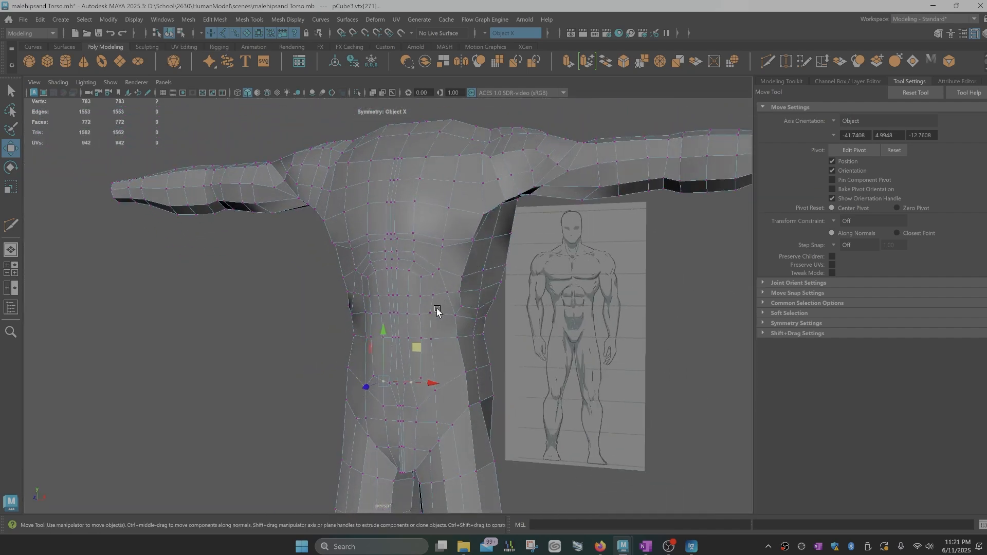
left_click(403, 408)
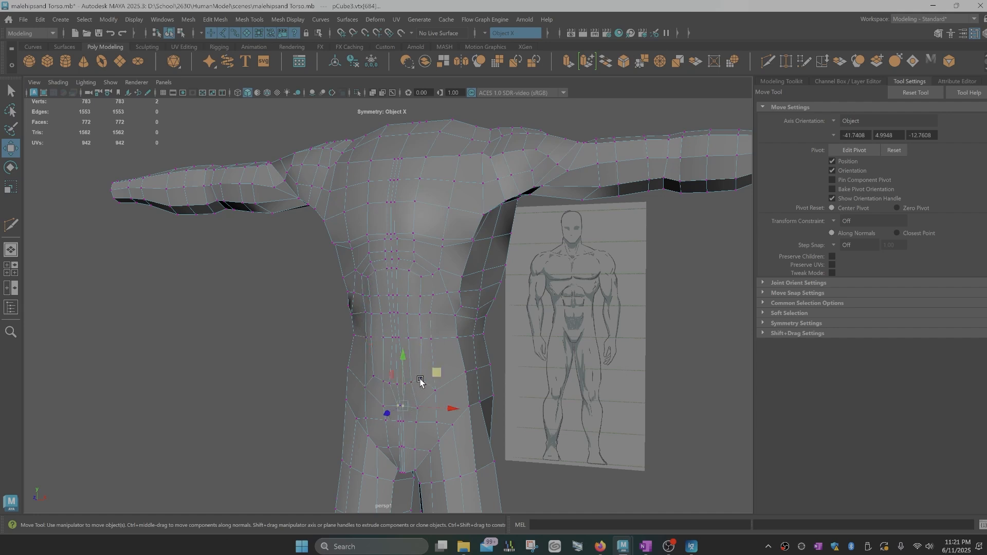
middle_click_drag(438, 373, 440, 375)
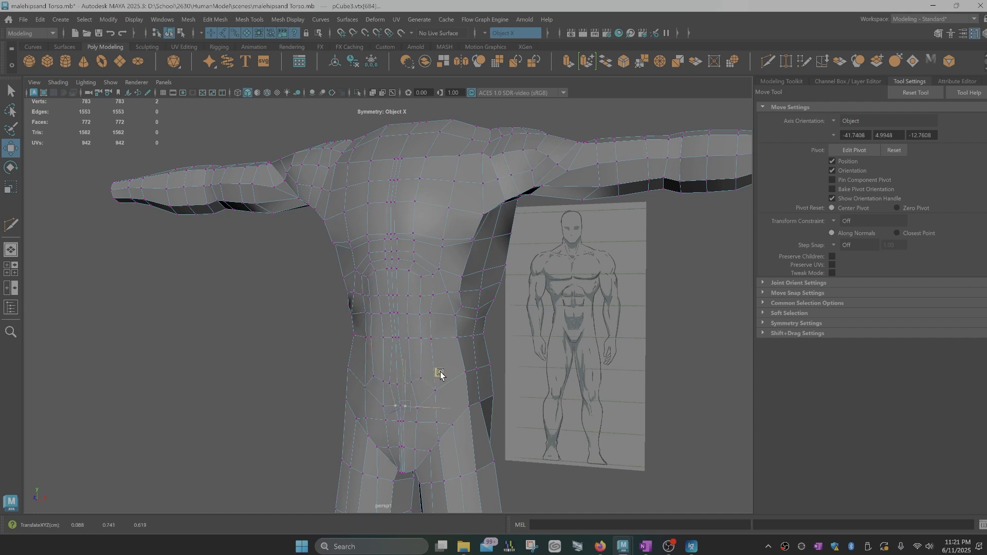
left_click(399, 406)
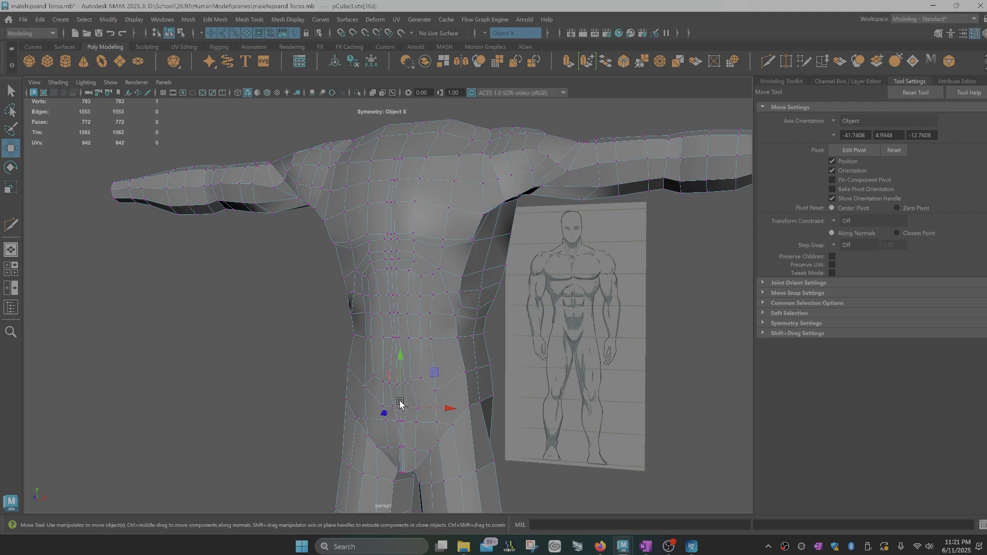
left_click_drag(426, 377, 433, 373)
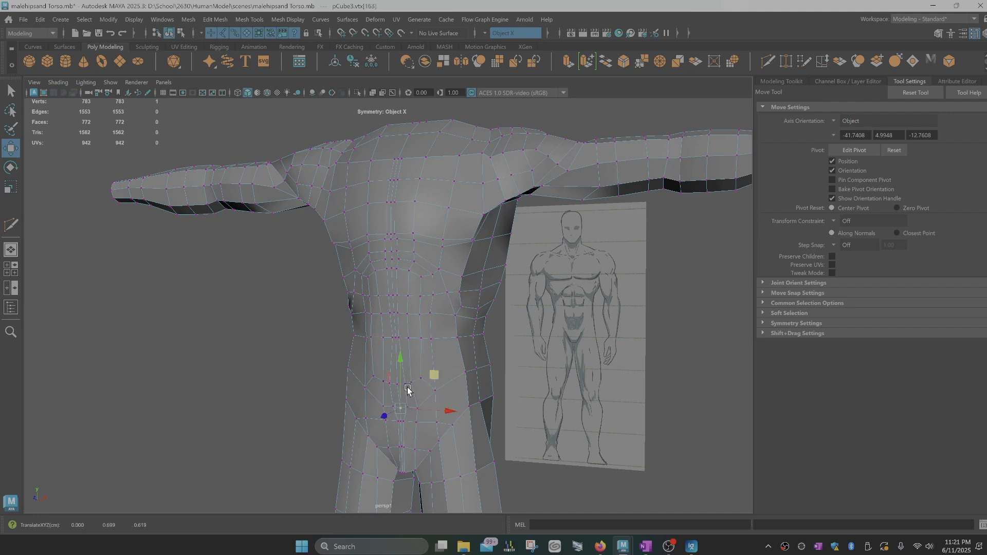
left_click(410, 406)
left_click_drag(439, 377, 440, 380)
- Move the mirrored armpit vertices inward under the arms with the Move tool to refine the underarm shape
left_click_drag(542, 359, 423, 223, "alt")
key("ctrl+shift+x")
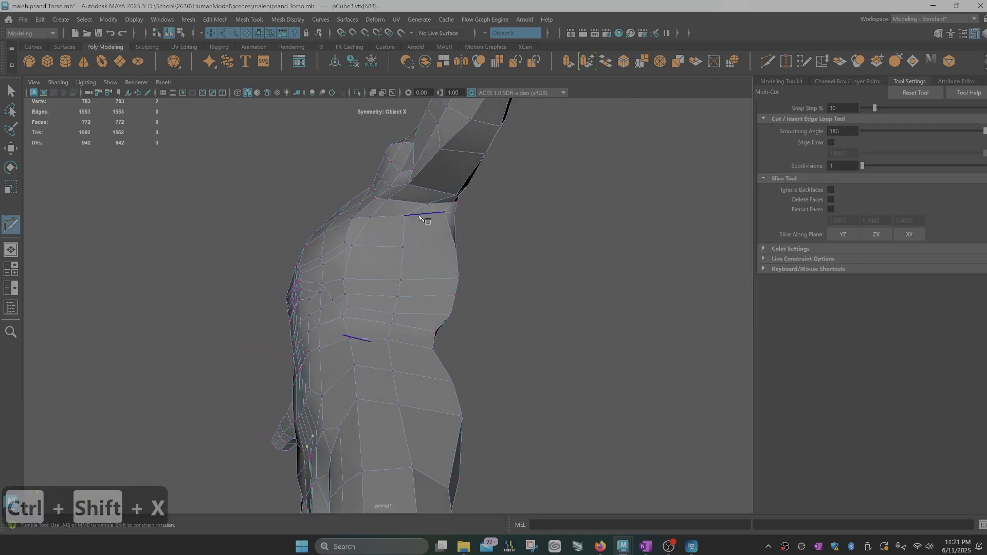
key("q")
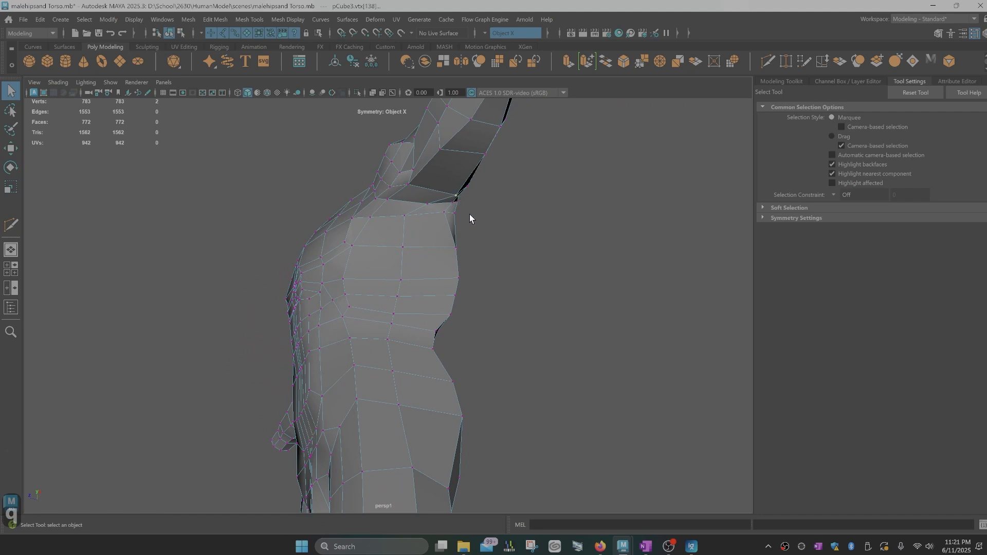
key("w")
middle_click_drag(427, 184, 416, 184)
left_click_drag(415, 184, 411, 183)
left_click_drag(418, 237, 415, 231, "alt")
left_click_drag(385, 271, 366, 335, "alt")
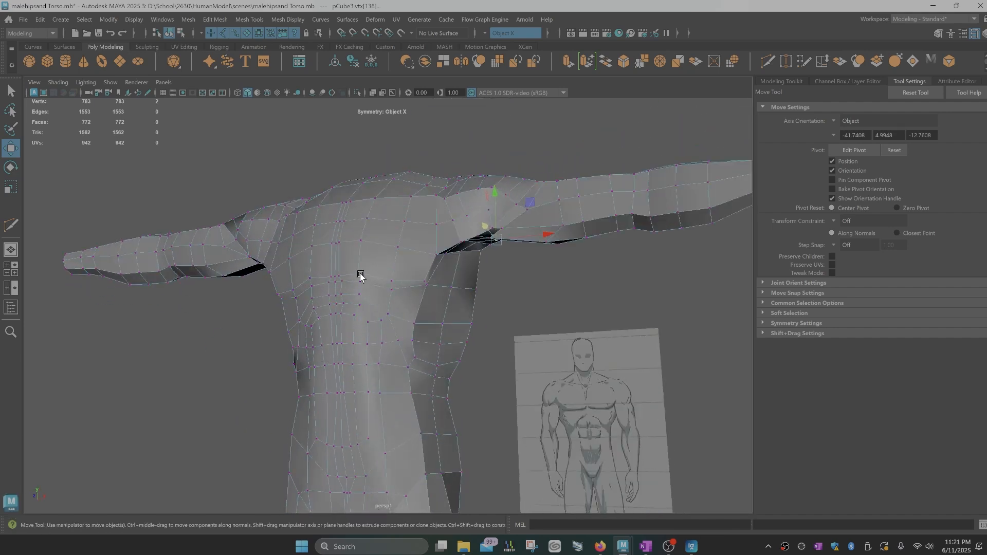
- Start a symmetrical Multi-Cut in the armpit, placing cut points across the underarm edges toward the back of the ribcage
left_click_drag(418, 244, 510, 216, "alt")
left_click_drag(517, 266, 484, 240, "alt")
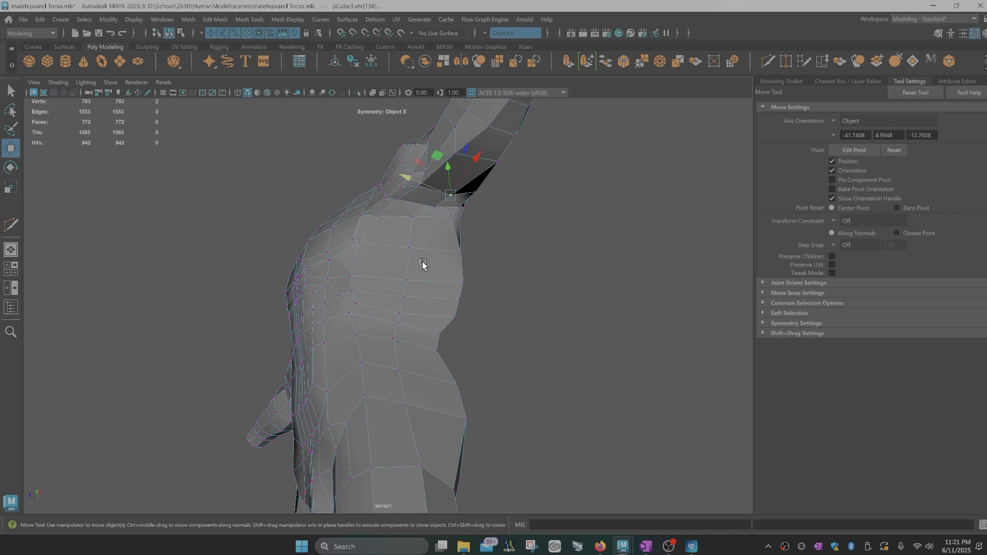
key("ctrl+shift+x")
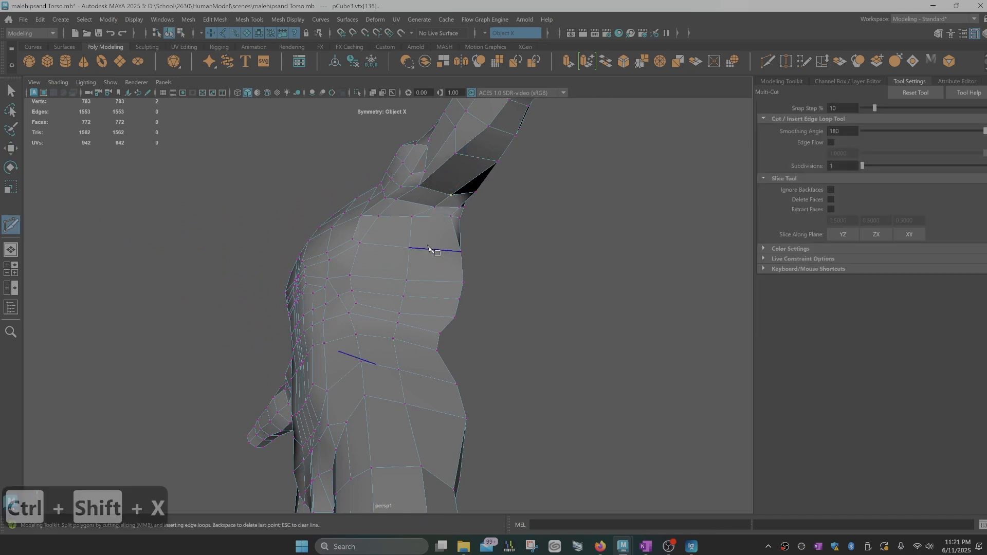
left_click_drag(427, 252, 434, 249, "alt")
left_click(417, 204)
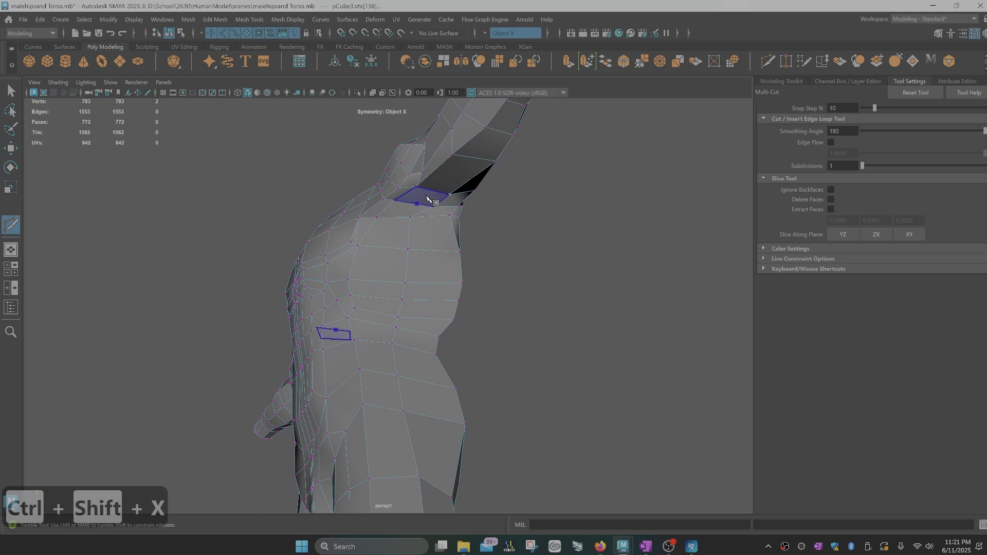
left_click(454, 201)
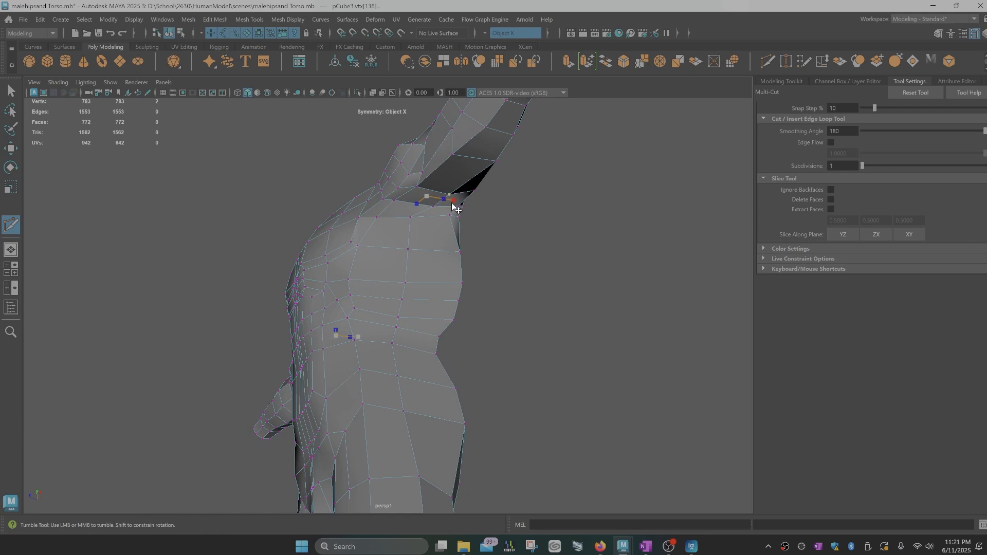
left_click_drag(451, 206, 448, 215, "alt")
left_click(450, 210)
left_click(439, 218)
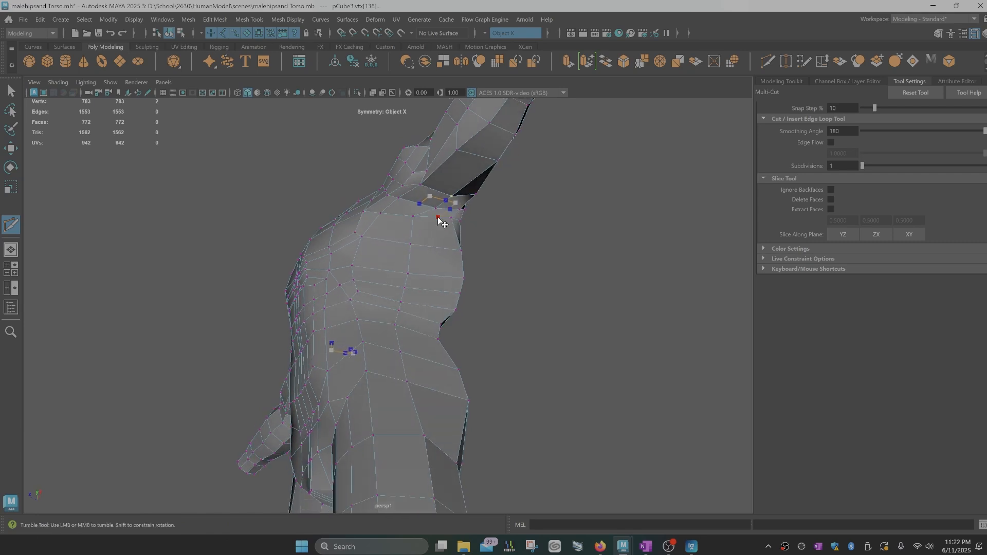
- Continue the cut down the rear part of the ribcage side to just above the waist
left_click_drag(437, 249, 433, 282, "alt")
left_click(438, 321)
left_click(433, 343)
left_click(430, 357)
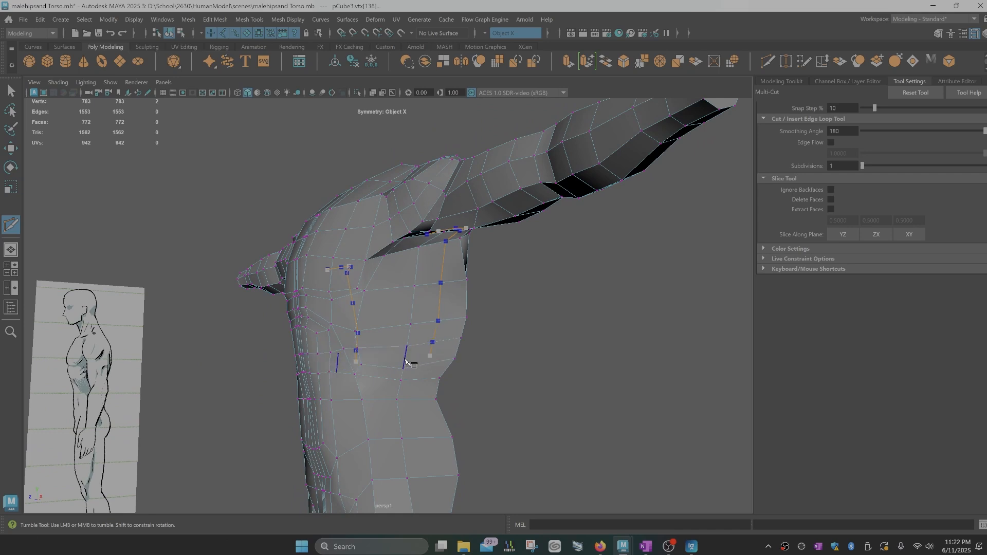
- Carry the cut forward and up the front part of the ribcage side, closing and applying the loop at its armpit start point
left_click(381, 356)
left_click(382, 328)
left_click(388, 288)
left_click_drag(402, 269, 404, 255, "alt")
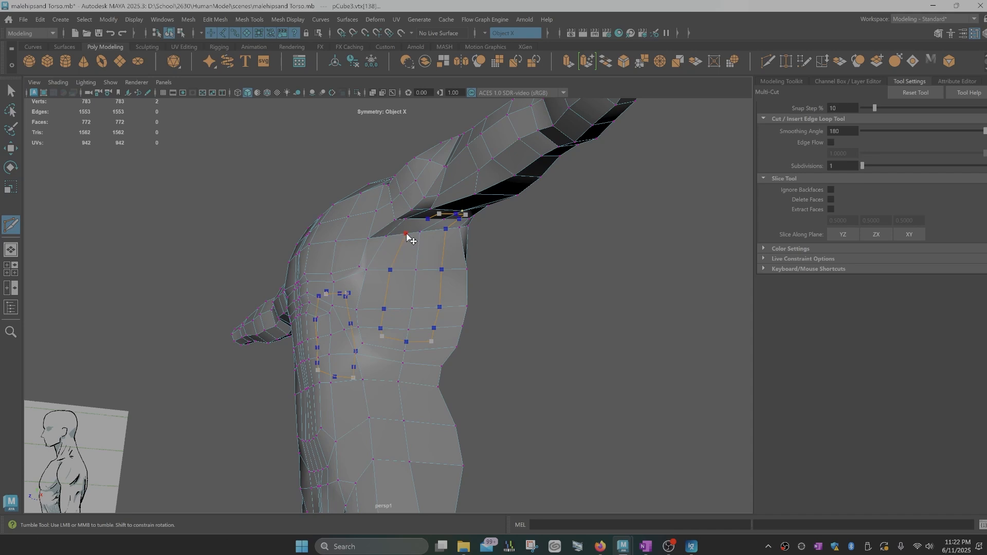
left_click(406, 234)
left_click(428, 220)
key("Return")
- Cut diagonal edges joining the new loop's lower corners to the neighboring vertices above the waist
left_click_drag(482, 331, 484, 330, "alt")
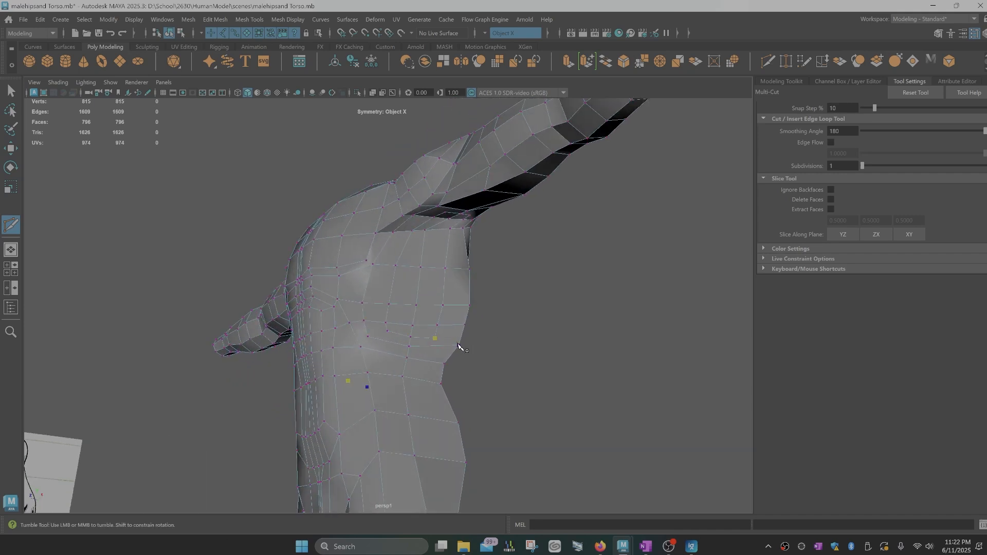
left_click(387, 332)
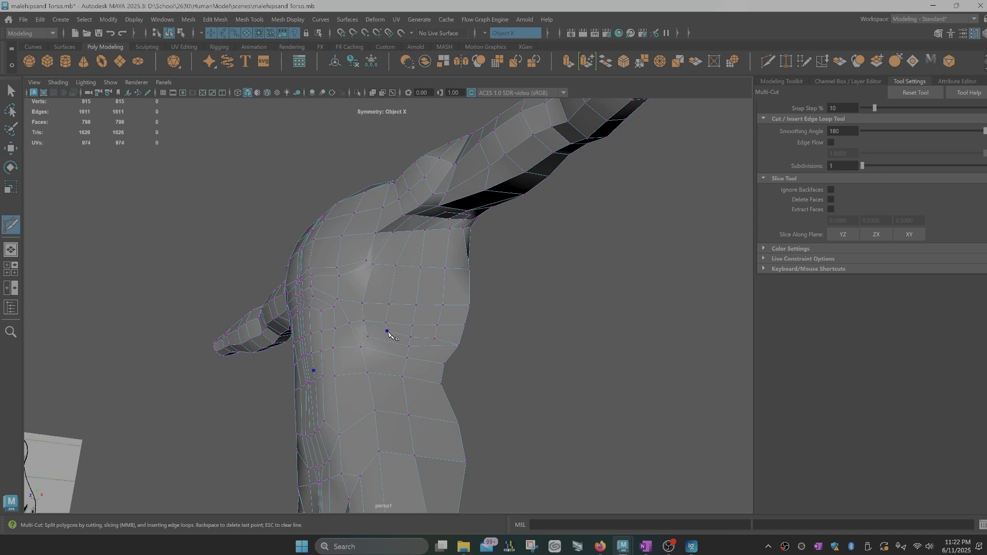
left_click(369, 344)
- Cut edges joining the loop's front and rear armpit corners to the adjacent underarm vertices, and leave Multi-Cut
left_click_drag(410, 287, 442, 297, "alt")
left_click(454, 262)
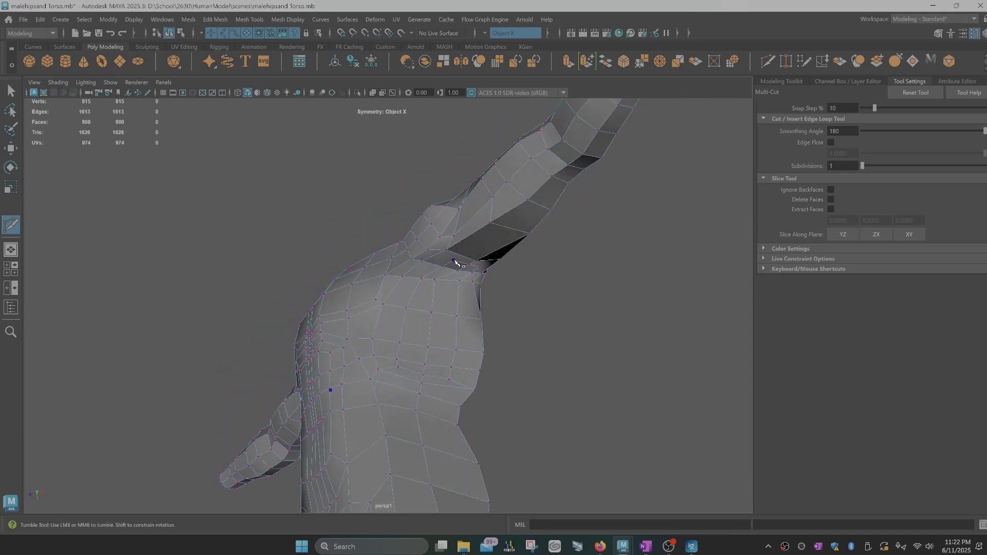
left_click(446, 250)
right_click(458, 271)
left_click_drag(479, 276, 464, 279, "alt")
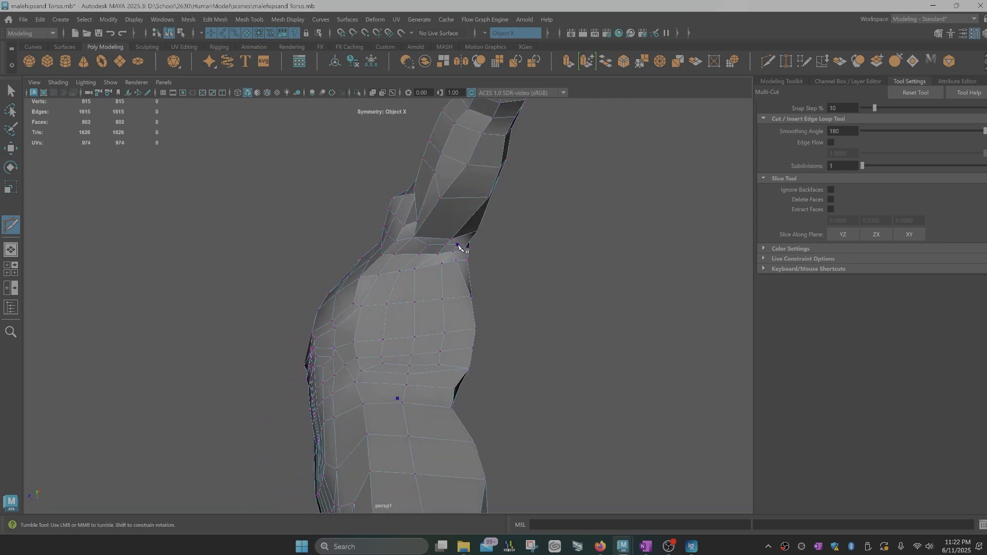
left_click(478, 232)
right_click(478, 234)
left_click_drag(478, 238, 475, 282, "alt")
key("q")
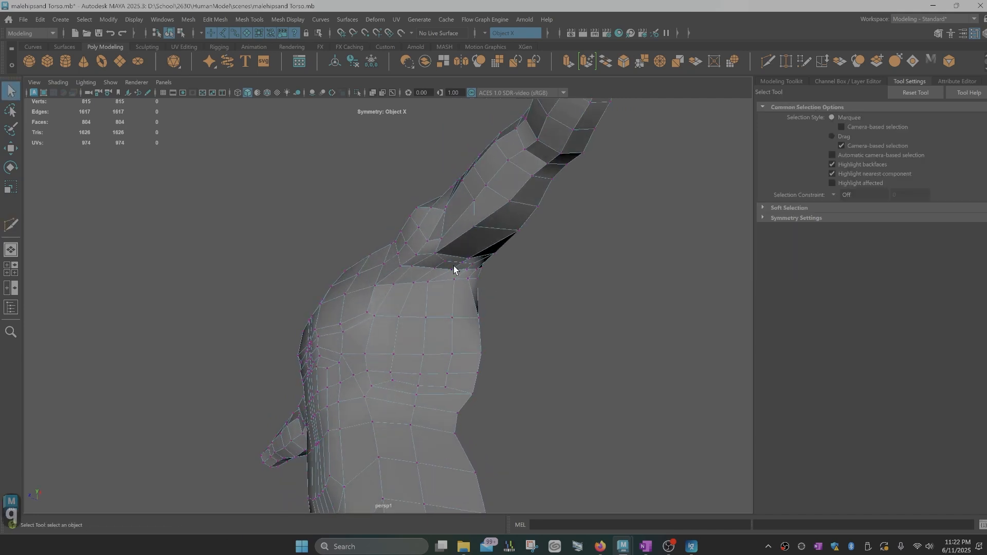
- Adjust the mirrored vertices along the sides of the ribcage below the armpits with the Move tool to smooth the torso outline
right_click(453, 266)
right_click_drag(448, 233, 446, 266)
left_click(446, 264)
key("w")
left_click_drag(476, 302, 462, 244, "alt")
left_click_drag(441, 316, 462, 355, "alt")
right_click_drag(423, 257, 386, 248)
left_click(424, 386)
left_click_drag(426, 386, 466, 392, "alt")
left_click(423, 412)
left_click_drag(464, 415, 440, 409)
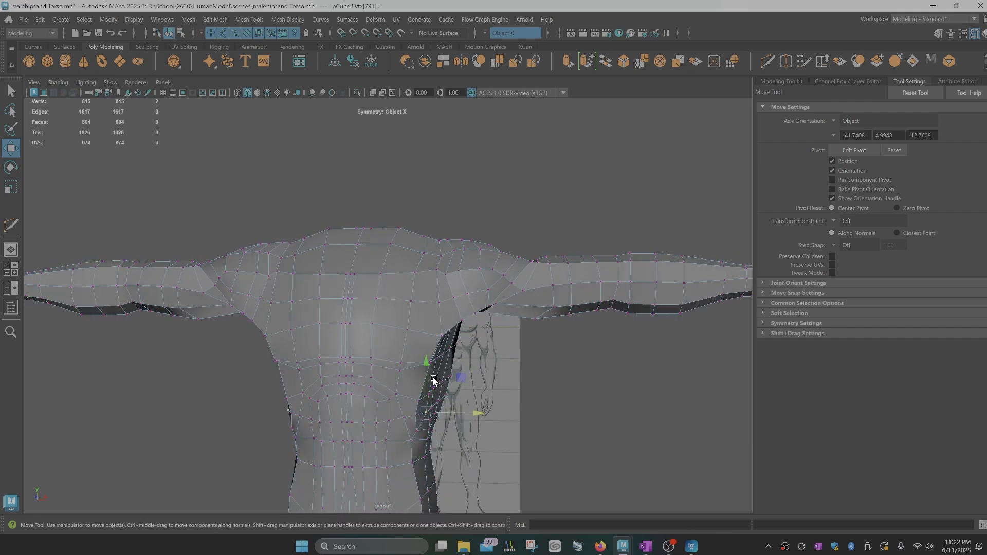
left_click(436, 360)
left_click_drag(485, 357, 488, 358)
left_click(434, 393)
- Reposition the mirrored vertices toward the rear of the ribcage sides to round the transition into the back
mouse_move(486, 389)
left_mouse_down("alt")
mouse_move(463, 393)
mouse_move(448, 415)
mouse_move(368, 416)
left_mouse_up("alt")
left_click(366, 402)
left_click(360, 397)
left_click_drag(357, 426, 376, 409, "alt")
left_click(385, 406)
left_click_drag(378, 375, 375, 375)
left_click(398, 401)
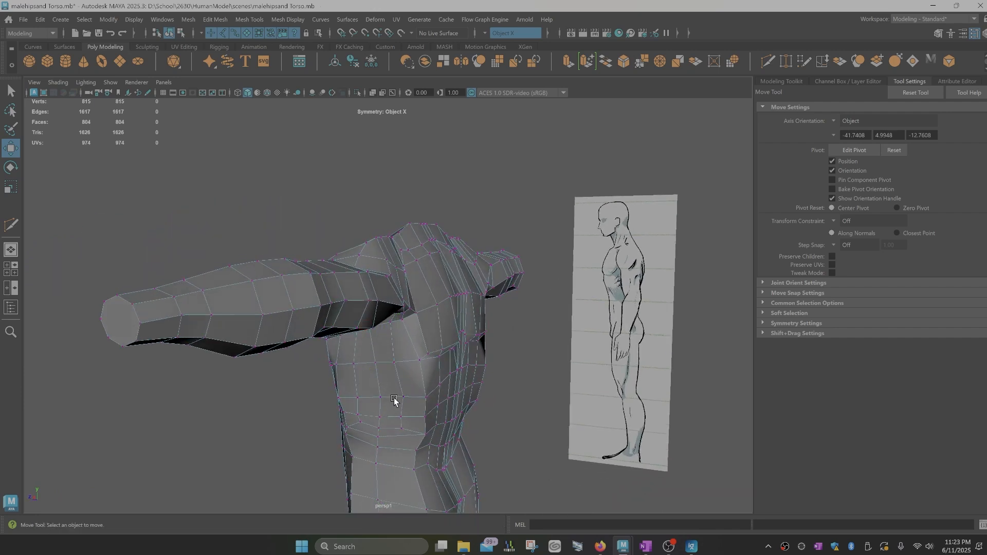
left_click(402, 397)
left_click_drag(381, 408, 379, 410)
- Examine the reshaped ribcage, armpits and back from several angles, both in vertex mode and as a plain shaded object
left_click_drag(381, 411, 476, 339, "alt")
left_click_drag(471, 410, 486, 381, "alt")
left_click(462, 351)
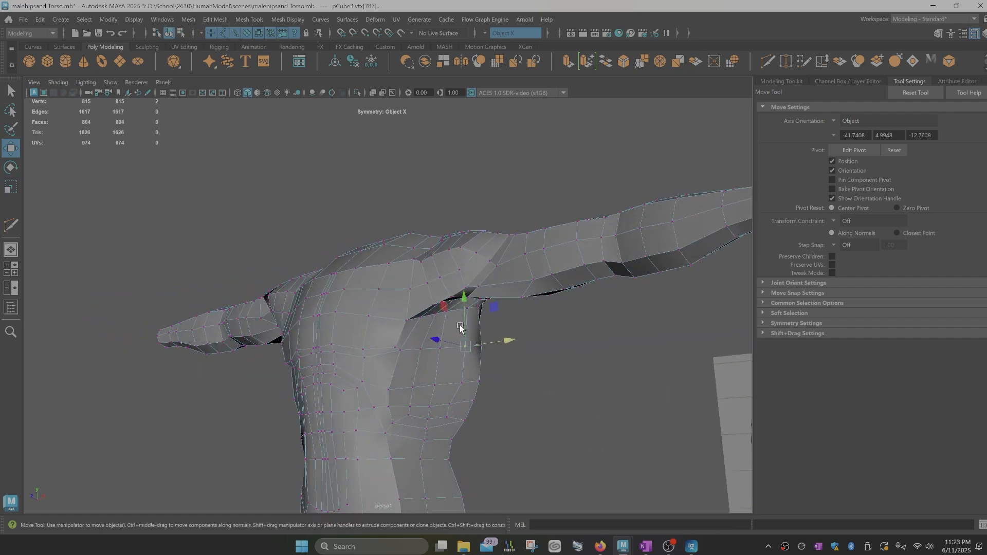
left_click_drag(454, 425, 441, 426, "alt")
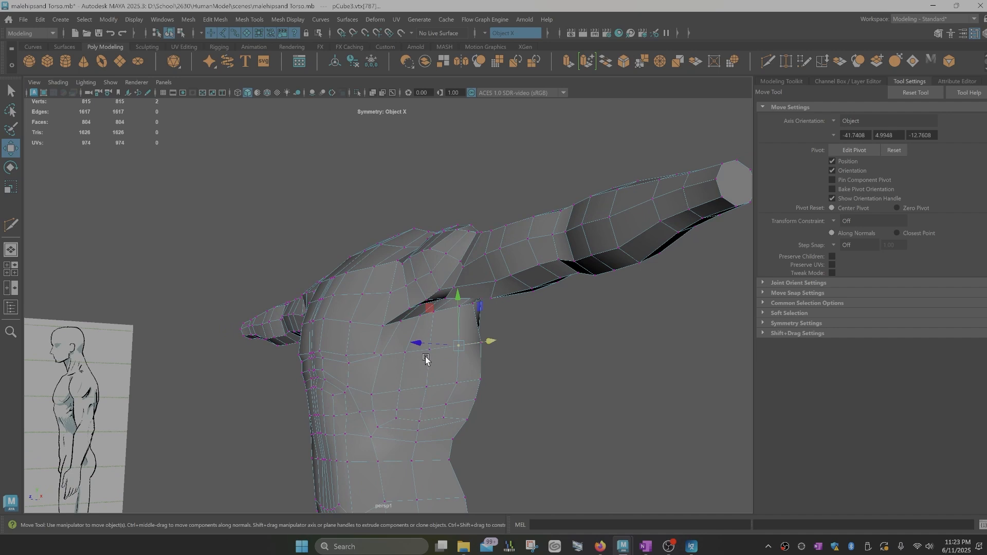
left_click_drag(419, 418, 417, 390, "alt")
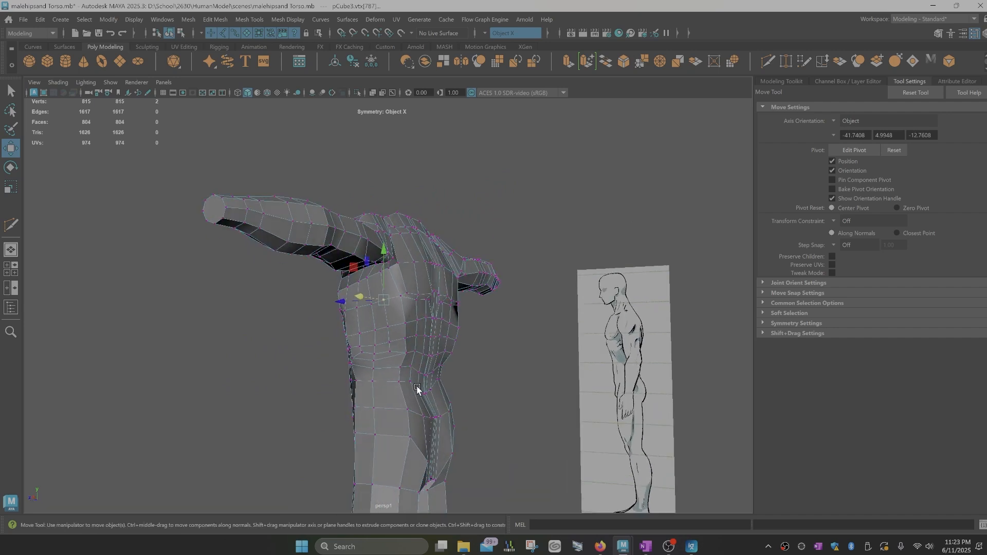
right_click_drag(417, 386, 460, 228)
left_click(457, 368)
left_click_drag(470, 423, 517, 436, "alt")
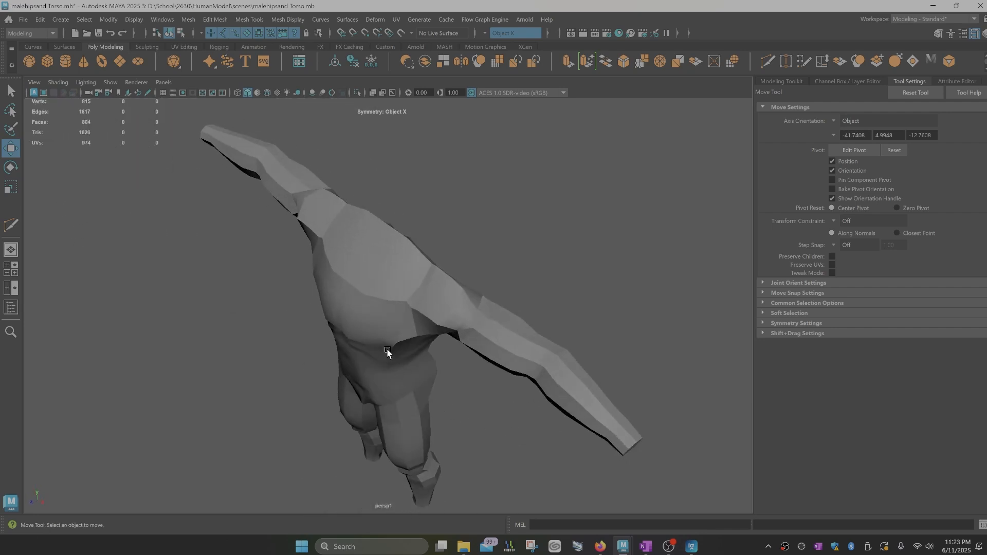
mouse_move(393, 358)
left_mouse_down("alt")
mouse_move(384, 379)
mouse_move(355, 375)
mouse_move(406, 365)
left_mouse_up("alt")
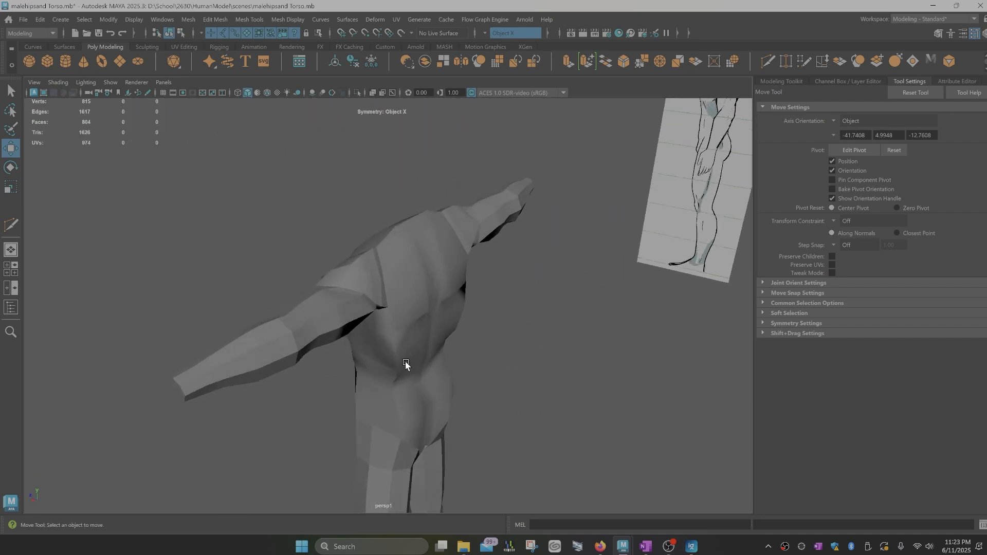
left_click(400, 368)
left_click_drag(406, 431, 427, 417, "alt")
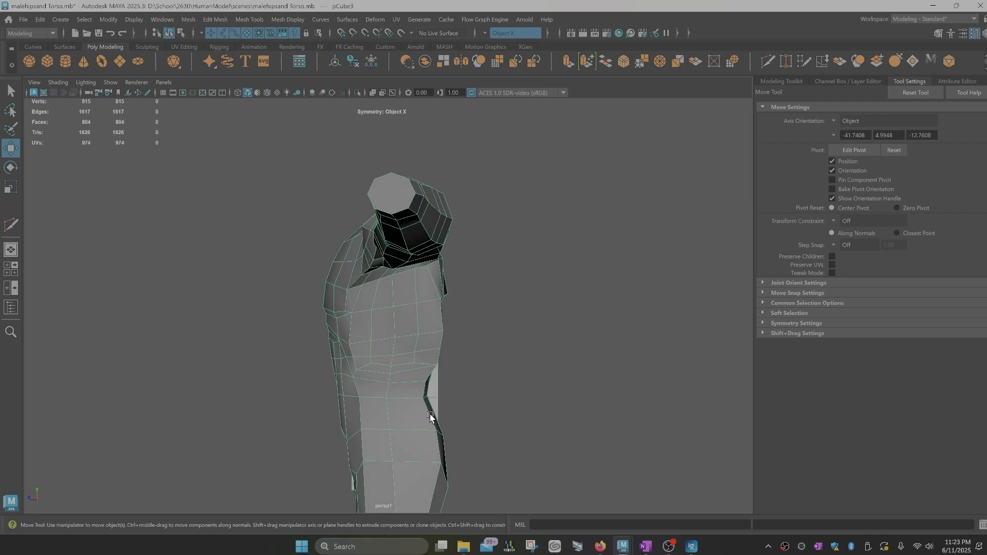
- Switch the mesh to edge selection from the four-view layout, pick mirrored edges on the ribcage sides, and return to the full perspective view
key("space")
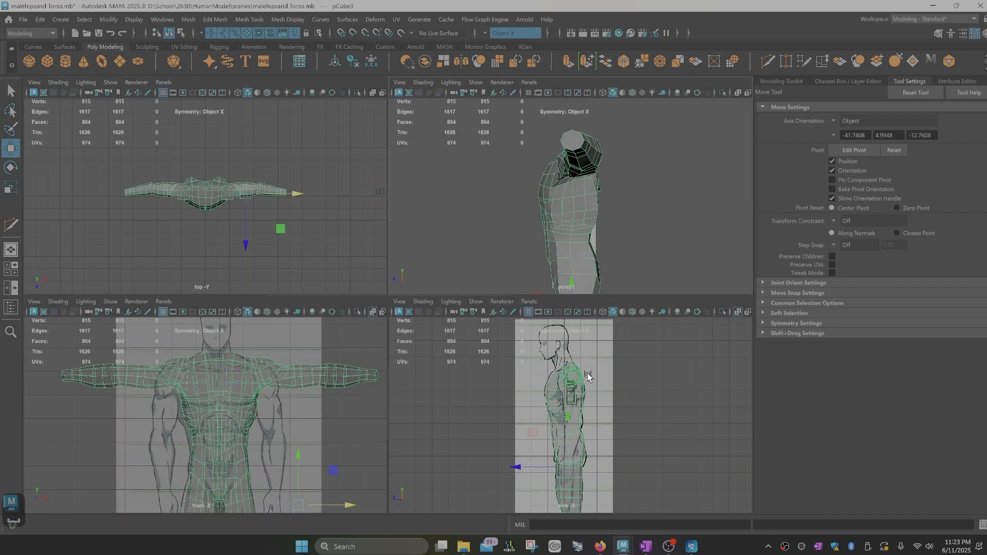
right_click_drag(598, 216, 591, 189)
left_click(596, 214)
left_click_drag(613, 238, 583, 237, "alt")
left_click(594, 216)
left_click(593, 222)
left_click_drag(594, 257, 639, 241, "alt")
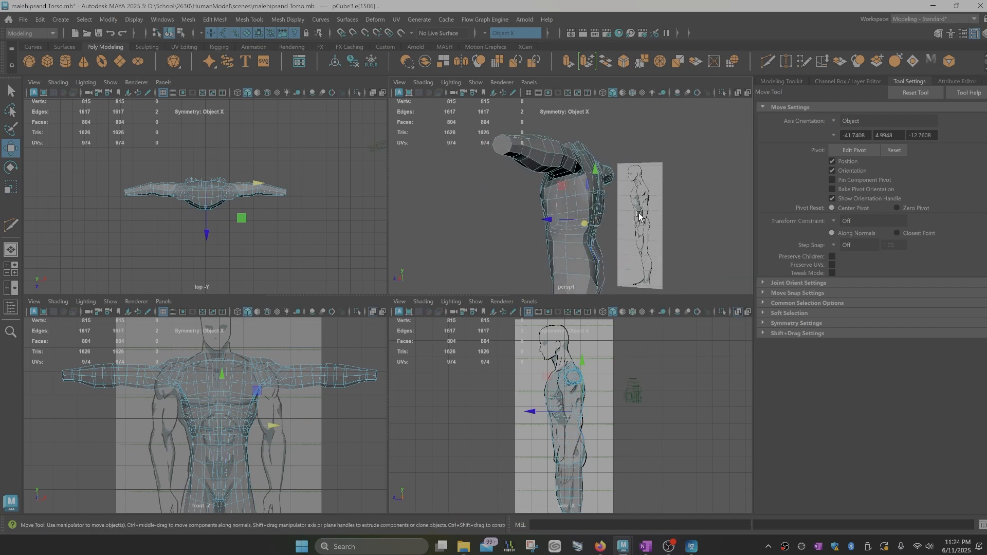
left_click_drag(568, 214, 564, 208, "alt")
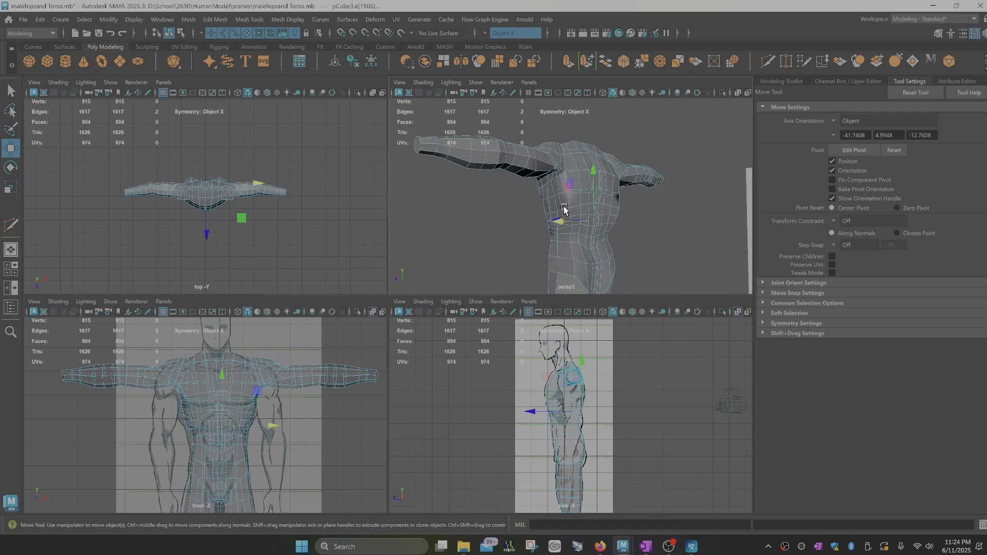
left_click(571, 215)
left_click(571, 212, "shift")
left_click_drag(562, 246, 579, 243, "alt")
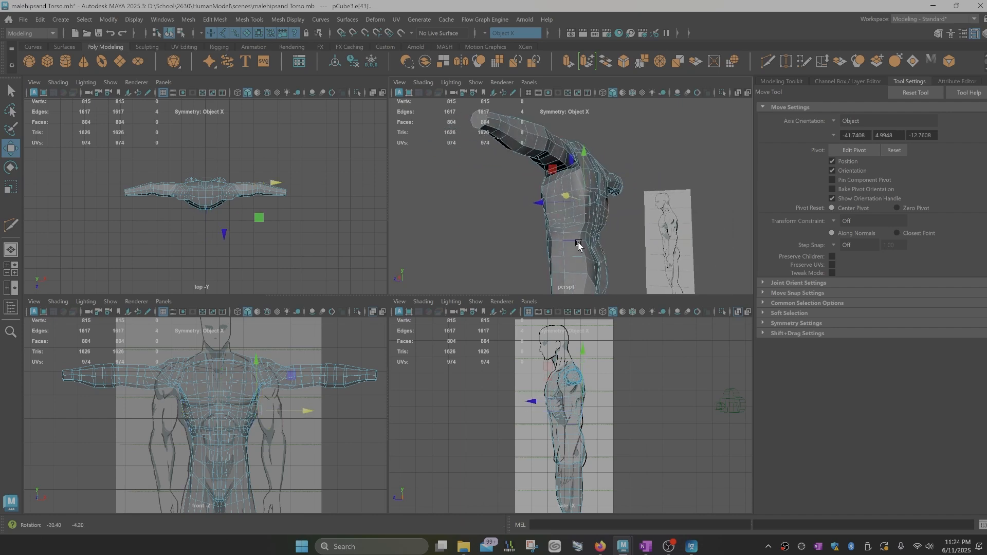
key("space")
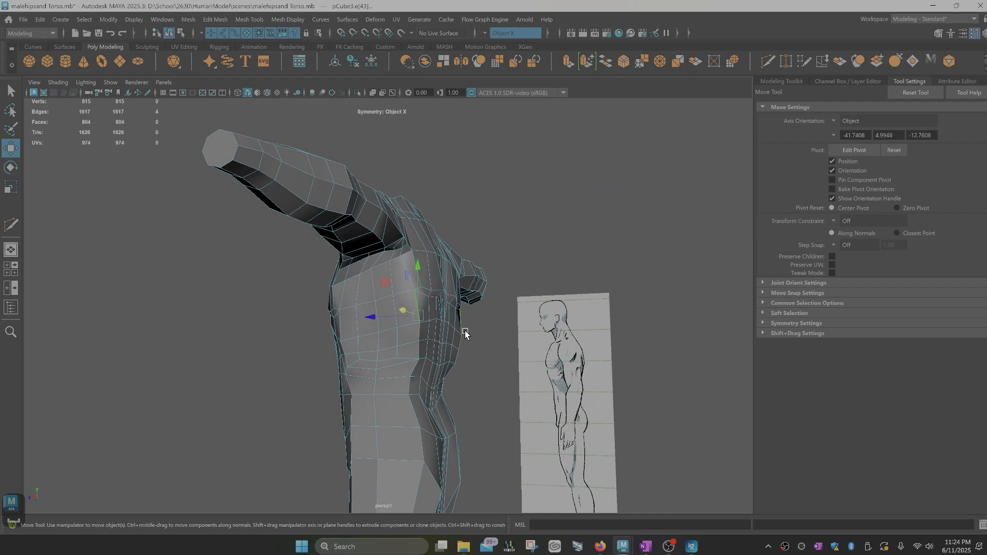
- Select three consecutive mirrored edges along the rear side of the waist and reposition them to refine the waist contour
left_click_drag(458, 354, 430, 410, "alt")
key("super")
key("Escape")
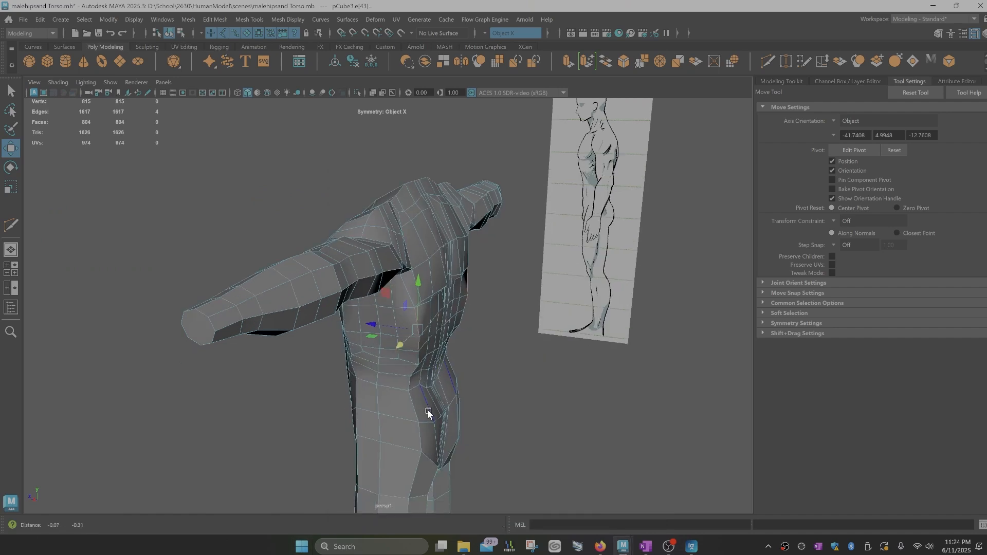
left_click(414, 409)
left_click(416, 378, "shift")
left_click(417, 368, "shift")
left_click_drag(462, 408, 427, 404, "alt")
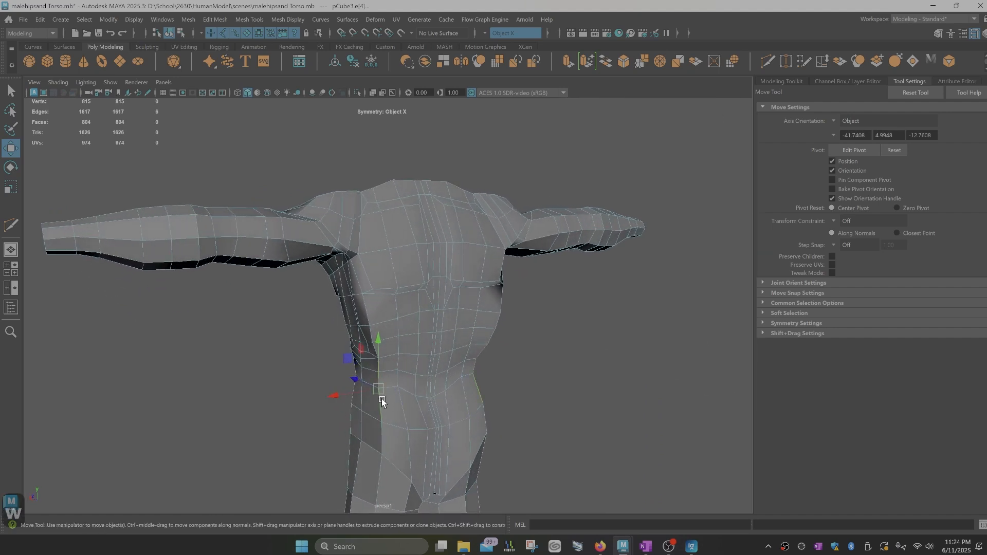
mouse_move(334, 396)
left_mouse_down()
mouse_move(379, 392)
mouse_move(387, 428)
mouse_move(374, 386)
mouse_move(405, 383)
mouse_move(366, 325)
mouse_move(323, 322)
mouse_move(352, 355)
mouse_move(392, 368)
mouse_move(443, 332)
mouse_move(475, 367)
mouse_move(496, 362)
mouse_move(467, 348)
mouse_move(446, 354)
left_mouse_up()
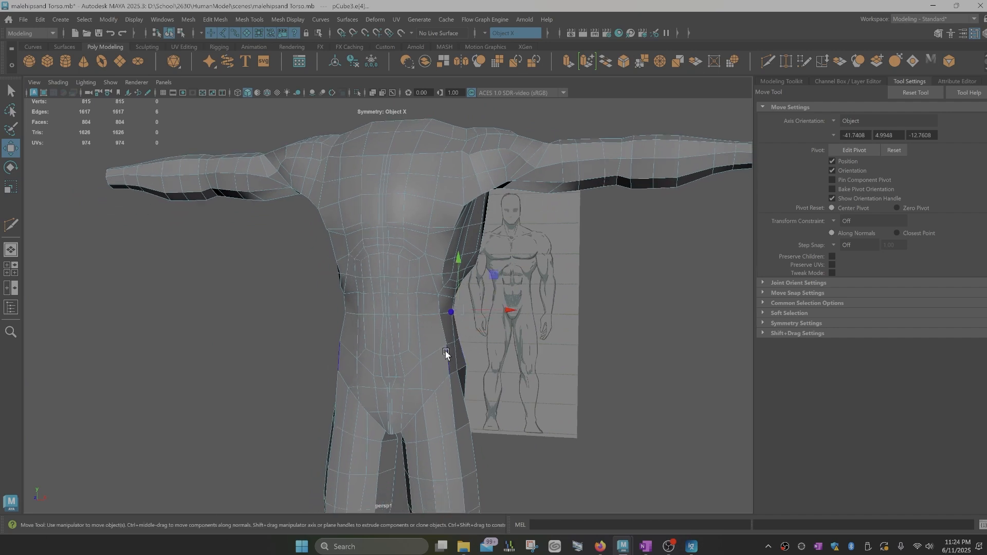
- Switch to vertex selection and move the mirrored vertices beside the centerline outward in the pelvis row above the groin
middle_click_drag(422, 408, 478, 332, "alt")
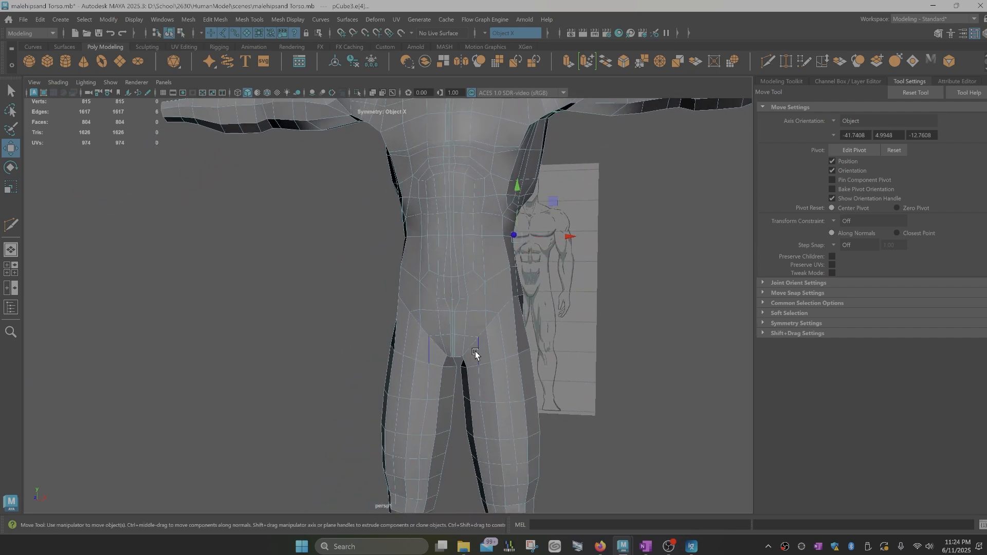
scroll(475, 354, "up", 2)
left_click_drag(502, 319, 477, 331, "alt")
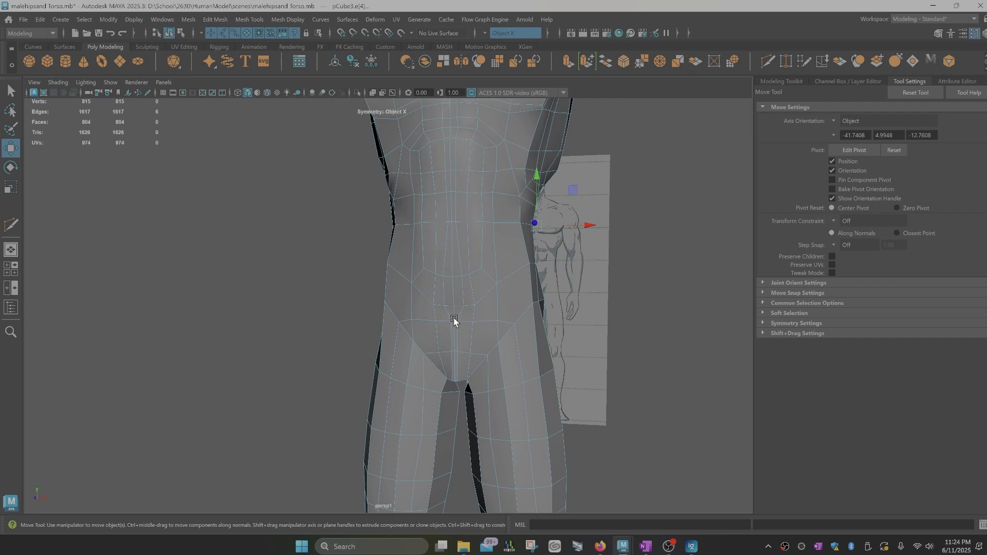
right_click_drag(455, 319, 409, 259)
left_click(457, 323)
left_click_drag(507, 323, 512, 323)
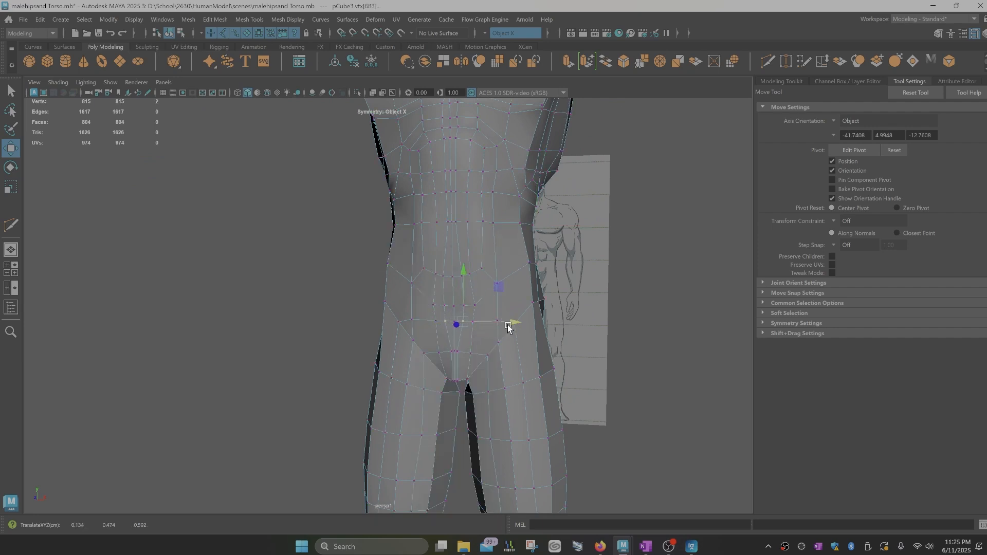
- Spread the mirrored vertices beside the centerline outward in the two lowest rows down to the crotch
left_click(459, 352)
left_click_drag(508, 356, 512, 354)
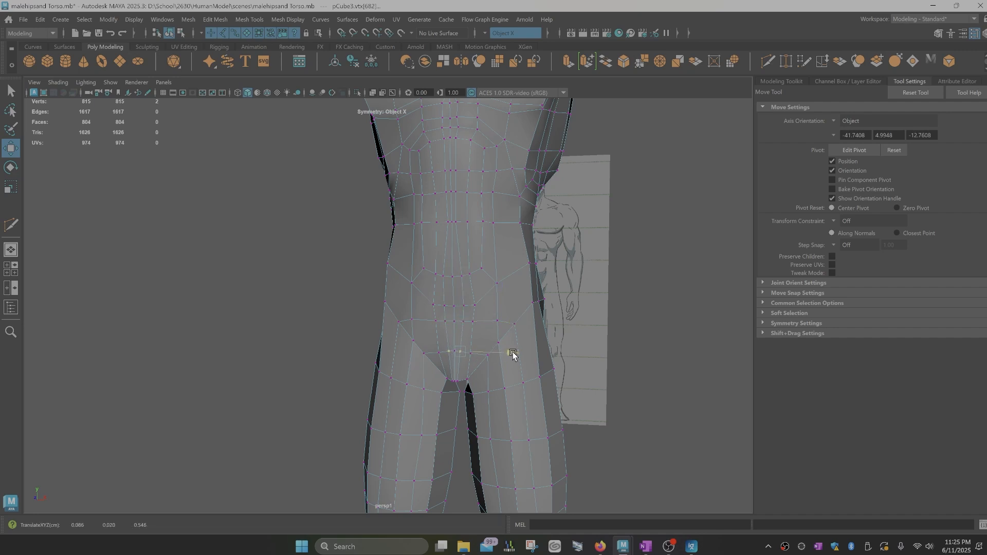
left_click(460, 385)
left_click_drag(503, 385, 509, 383)
- Reposition the mirrored outer crotch vertices and the vertex pair on the groin crease to shape the leg junction
left_click(446, 379)
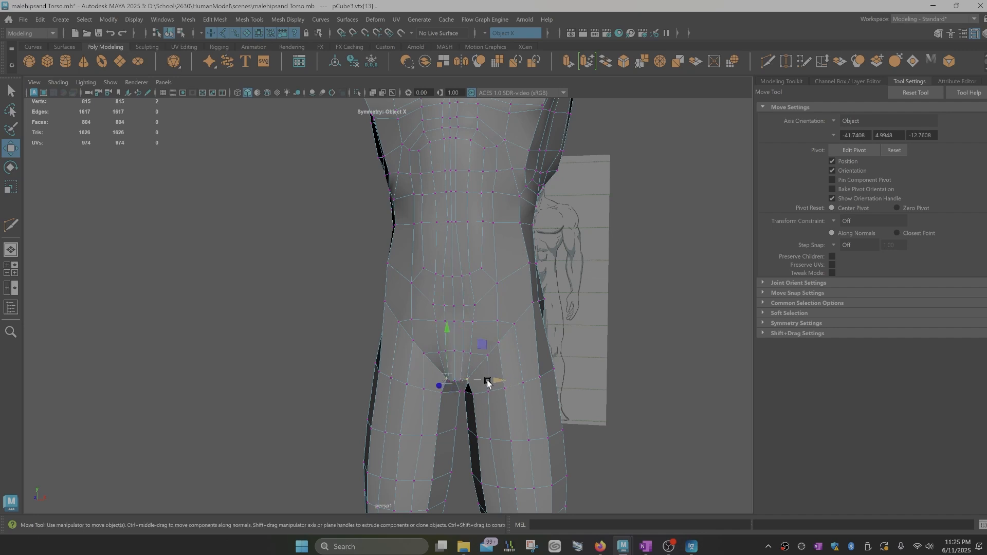
mouse_move(496, 384)
left_mouse_down()
mouse_move(503, 410)
mouse_move(494, 410)
left_mouse_up()
left_click_drag(384, 392, 387, 392)
left_click(447, 366)
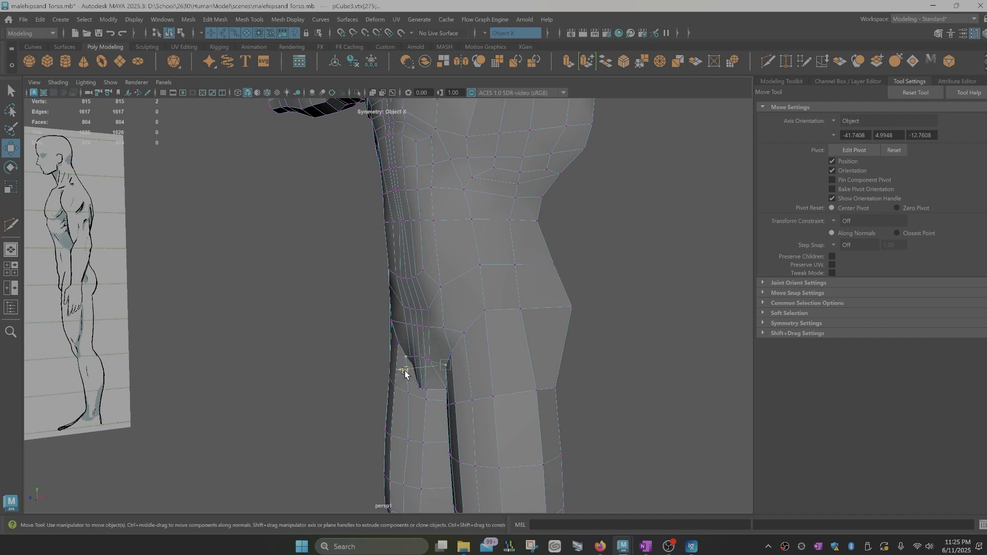
left_click_drag(404, 370, 448, 388, "alt")
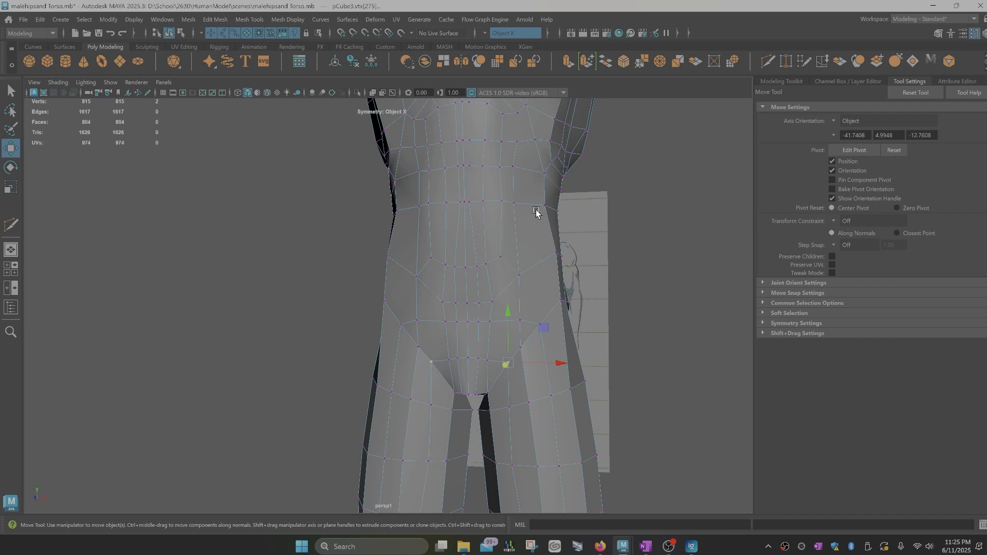
- Cut a new symmetric horizontal edge row across the lower pelvis, between the hip crease edges and through the centerline
middle_click_drag(536, 212, 529, 291, "alt")
middle_click_drag(476, 257, 465, 328, "alt")
left_click_drag(474, 322, 457, 324, "alt")
middle_click_drag(476, 404, 474, 333, "alt")
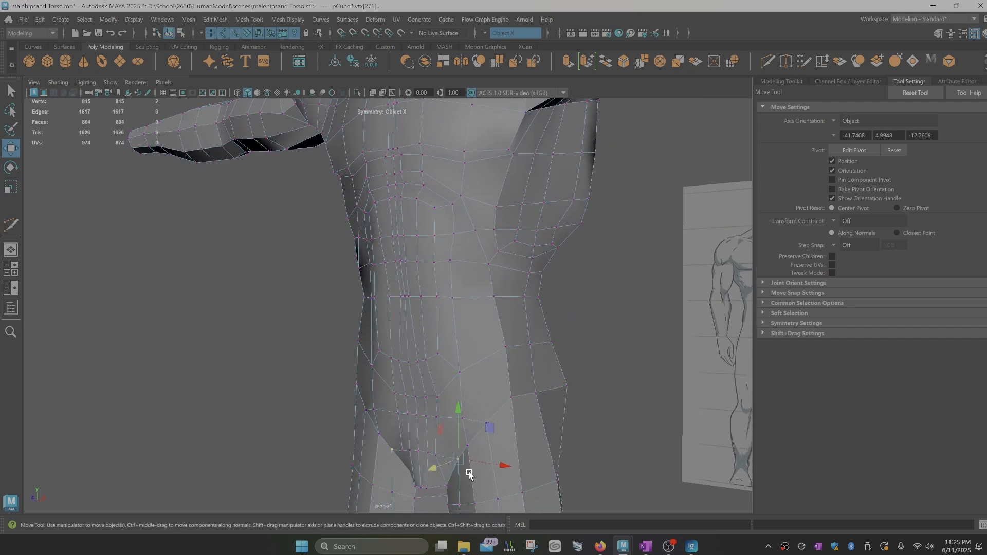
scroll(468, 472, "down", 1)
left_click_drag(468, 472, 500, 359, "alt")
scroll(476, 477, "up", 1)
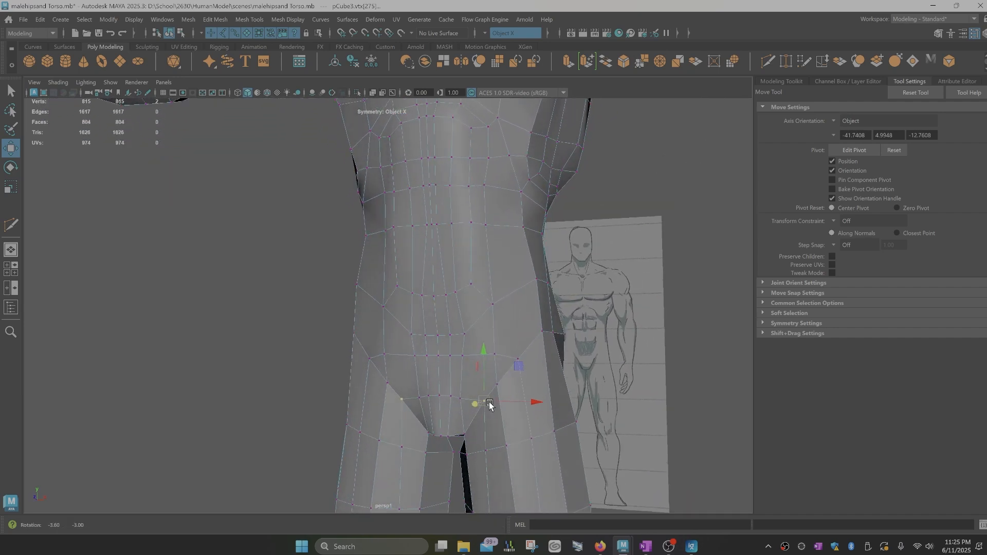
left_click_drag(484, 406, 503, 367, "alt")
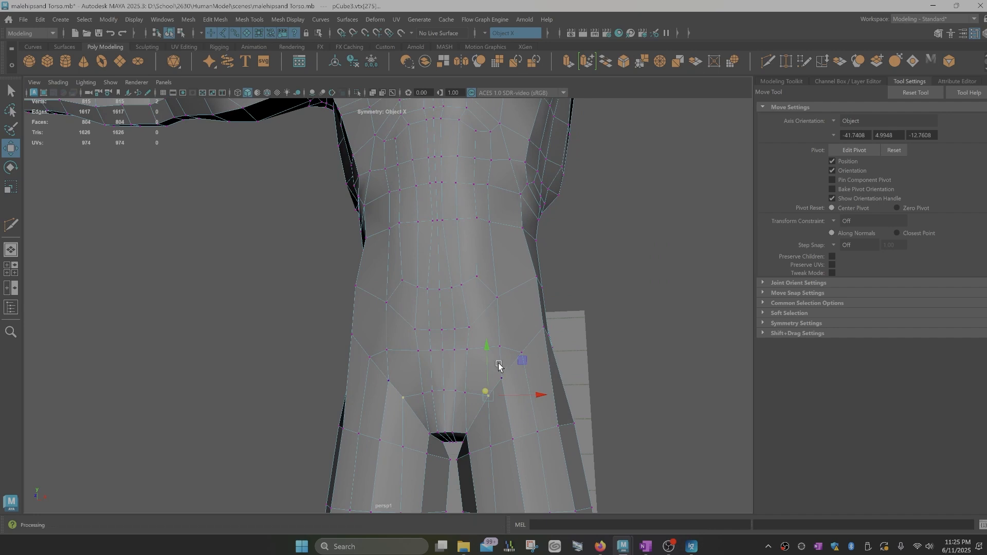
key("ctrl+shift+x")
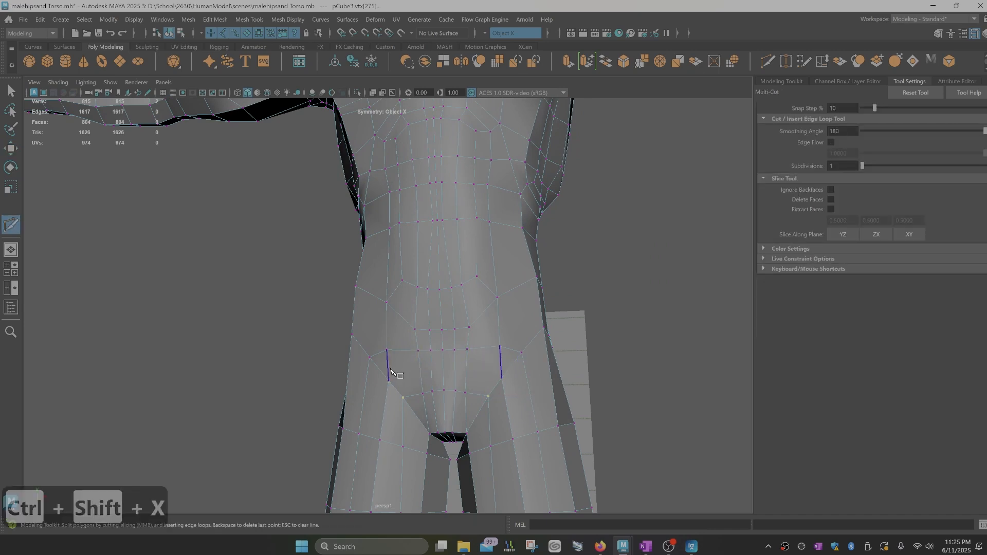
left_click(388, 368)
left_click(444, 367)
right_click(443, 367)
left_click_drag(503, 406, 497, 410, "alt")
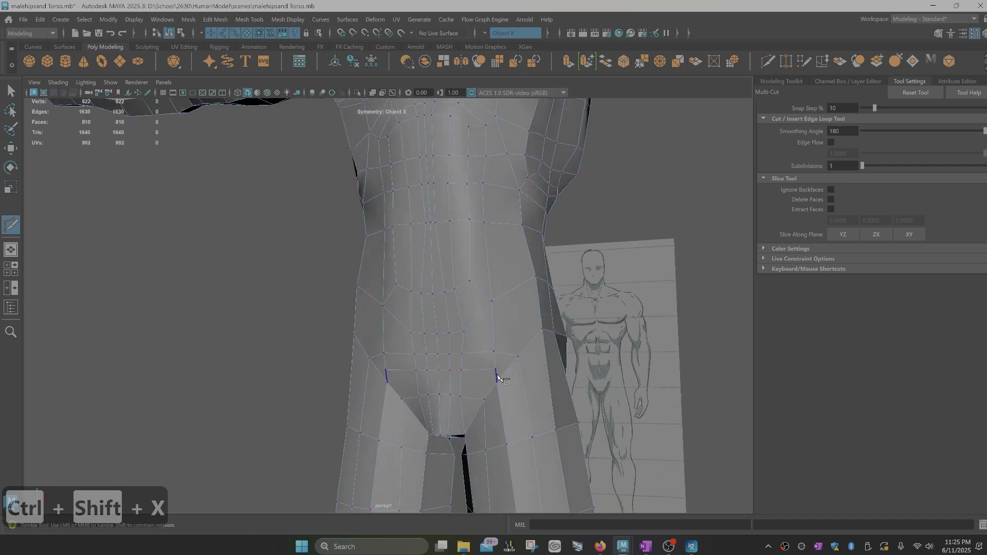
- Move the mirrored outer end vertices of the new pelvis row inward
key("q")
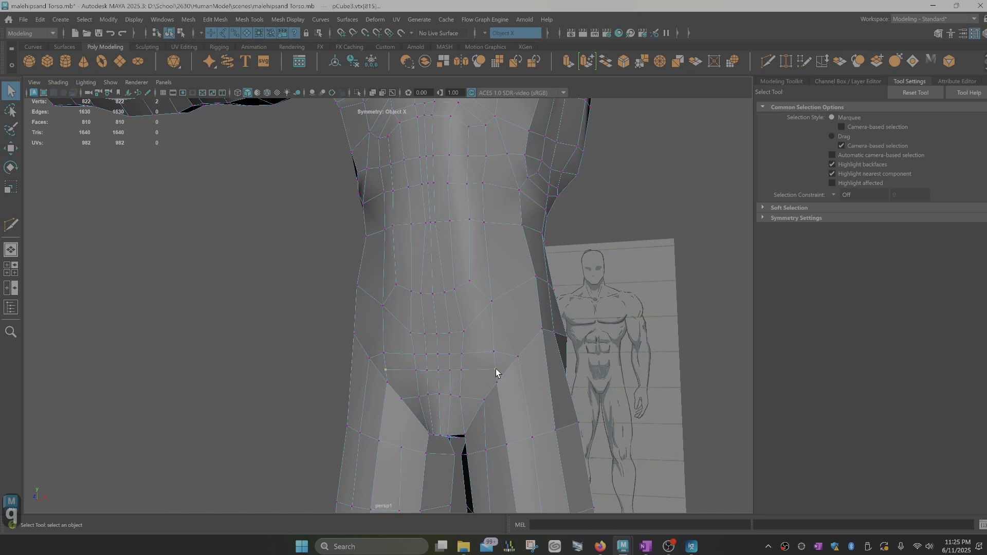
key("w")
left_click_drag(545, 370, 542, 371)
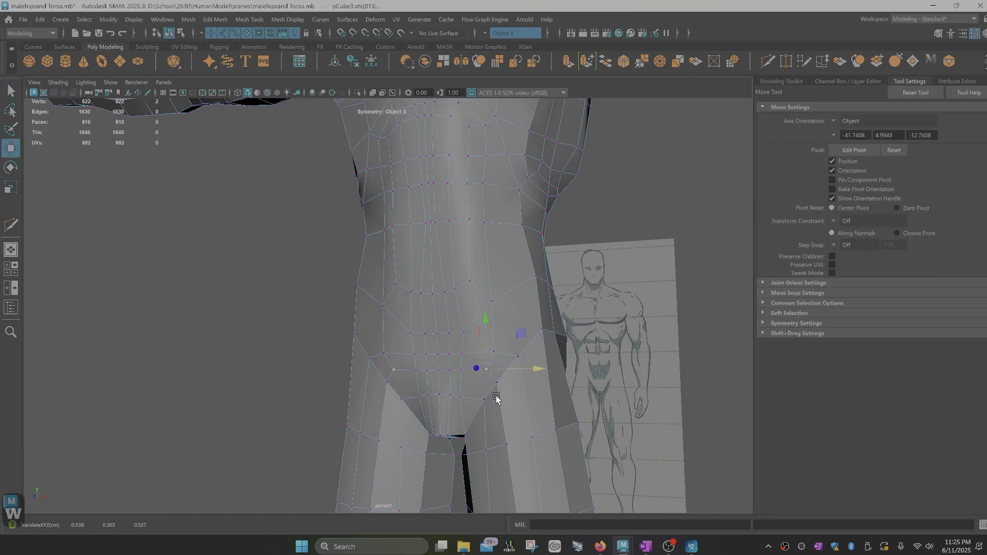
left_click_drag(470, 403, 487, 422, "alt")
- Cut mirrored edges from the outer ends of the new pelvis row down to the middle of the outer segments in the row below
key("ctrl+shift+x")
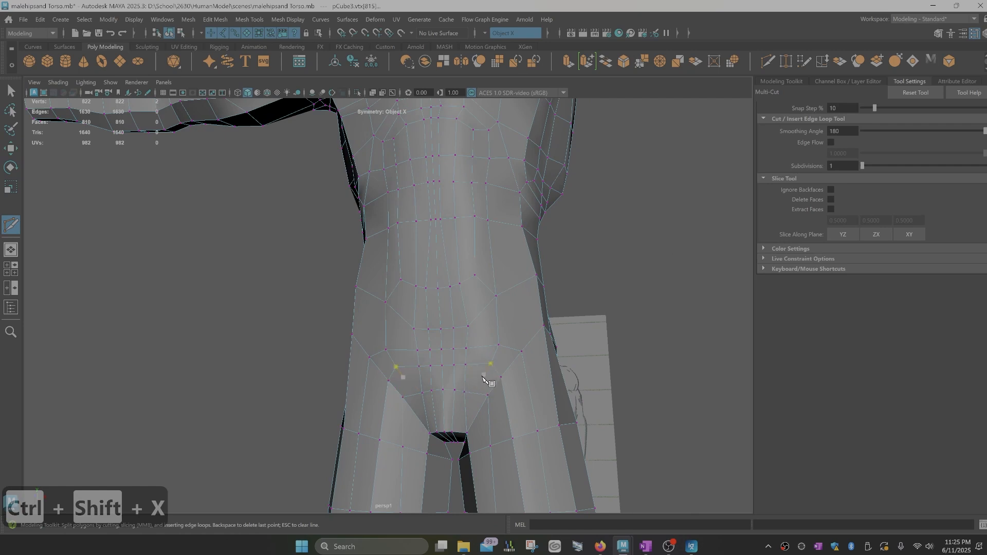
left_click(465, 392)
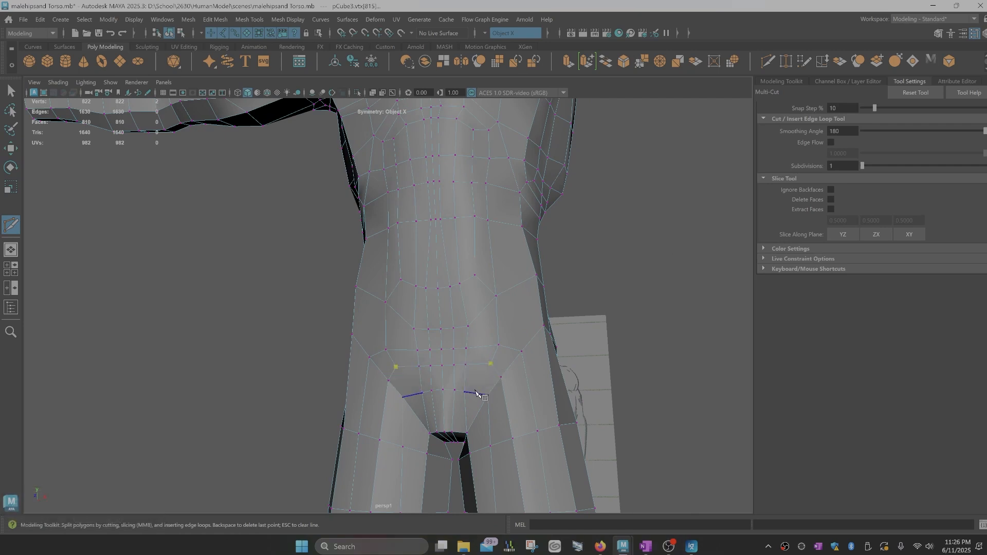
right_click(475, 394)
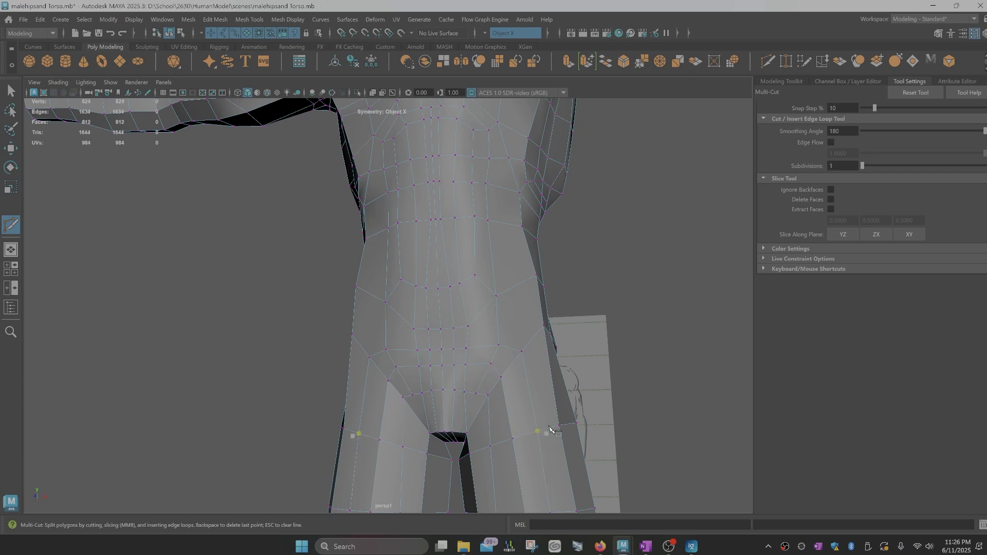
left_click_drag(548, 403, 527, 428, "alt")
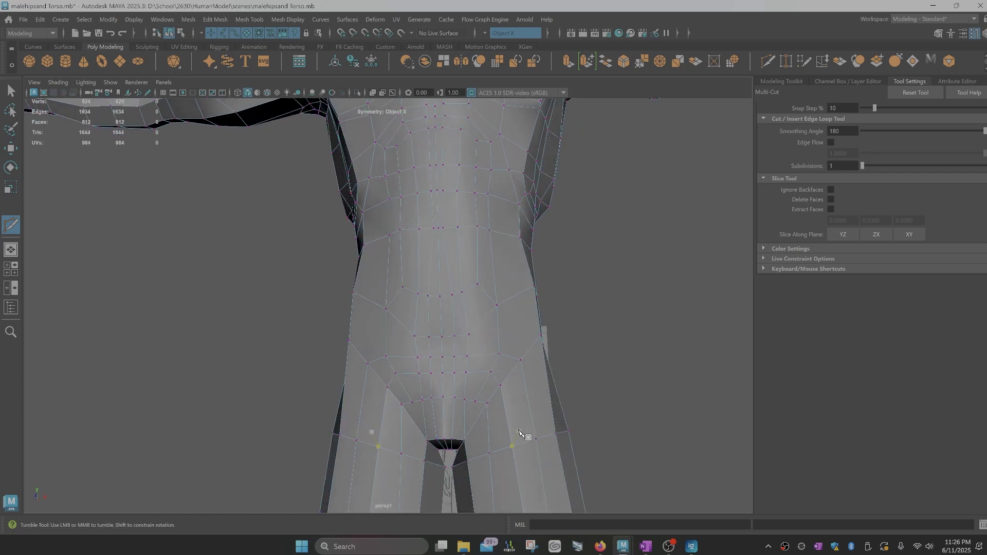
- Cut mirrored edges from the row above the crotch down over the crotch rim and along its underside
middle_click_drag(527, 432, 527, 419, "alt")
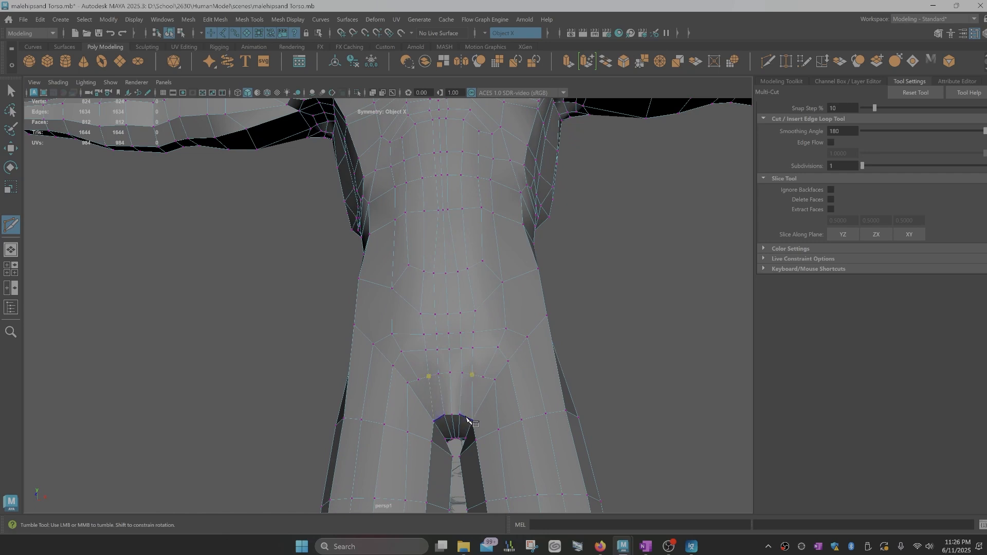
left_click_drag(465, 437, 469, 422, "alt")
left_click(463, 437)
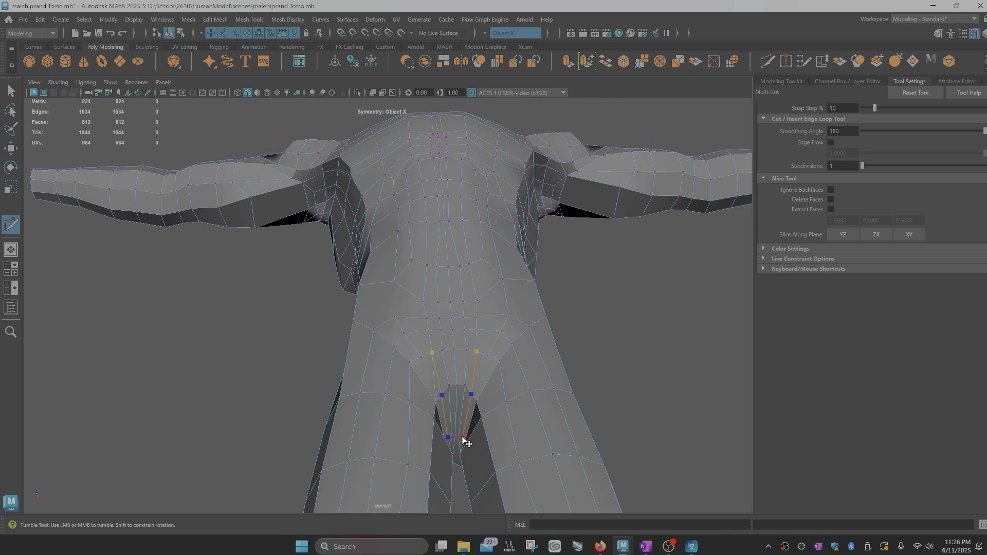
right_click(463, 437)
left_click_drag(486, 392, 485, 404, "alt")
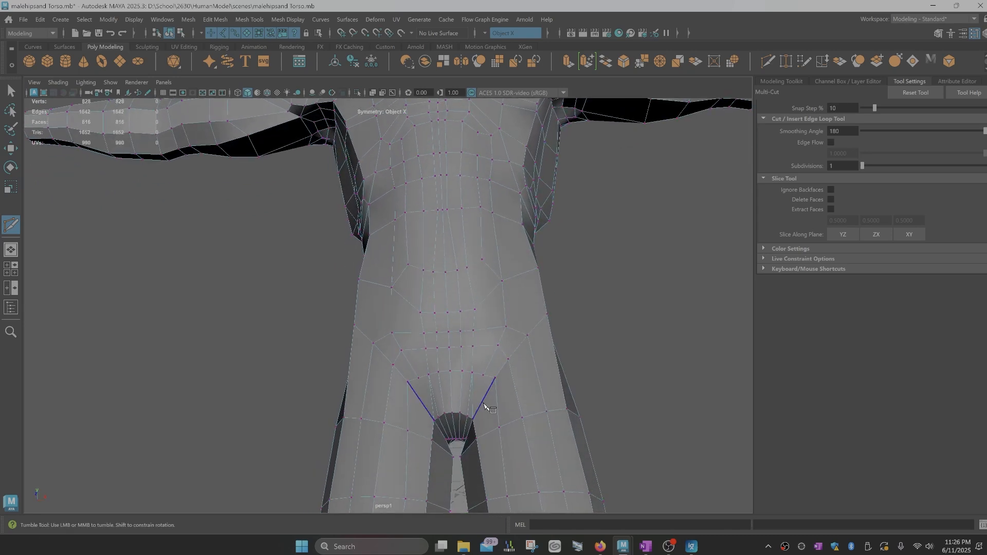
- Switch to edge selection and delete the mirrored edges just cut between the lowest groin row and the crotch rim
key("q")
left_click(472, 401)
right_click_drag(473, 245, 473, 220)
left_click(471, 393)
key("Delete")
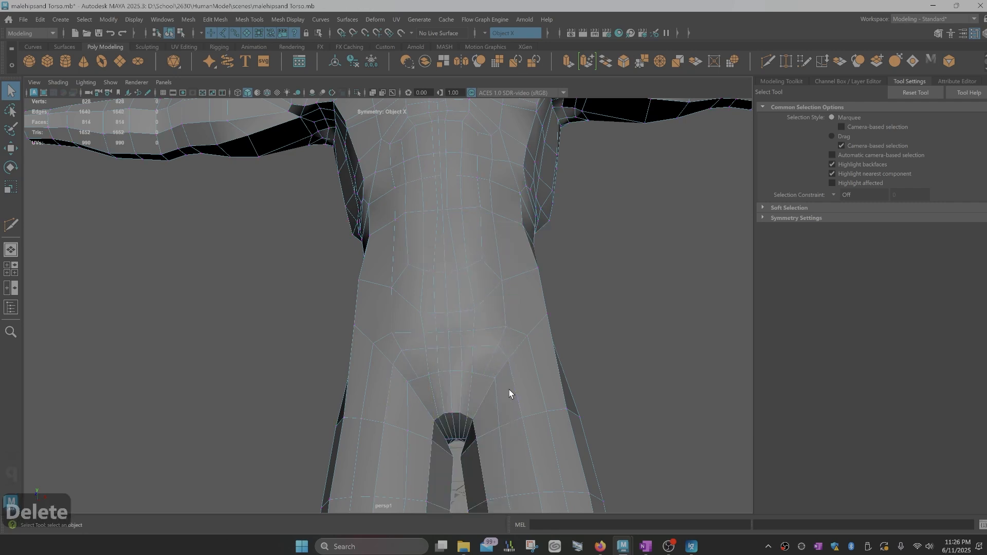
- Recut the mirrored edges from the next vertices outward in the lowest groin row down to the crotch rim
left_click_drag(509, 390, 497, 394, "alt")
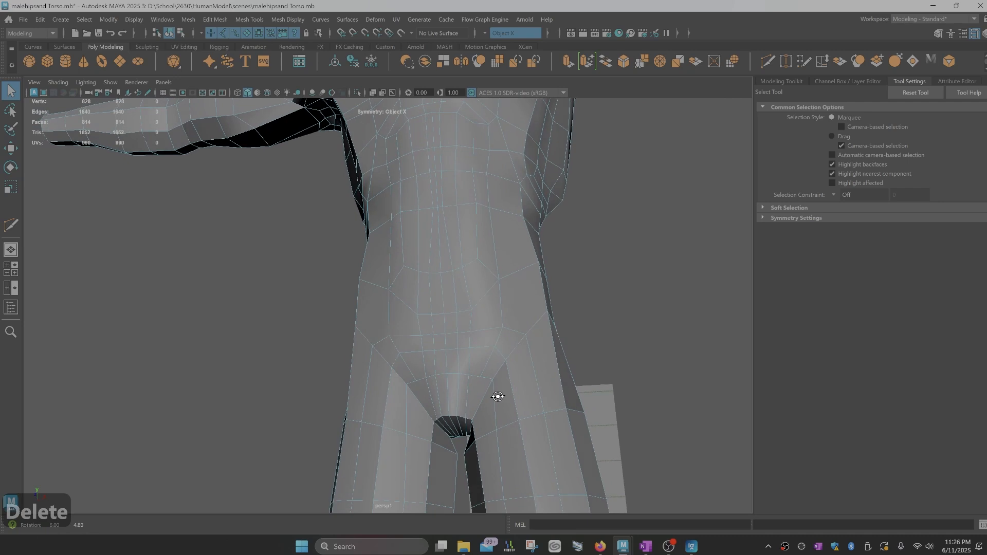
key("ctrl+shift+x")
left_click(481, 376)
right_click(467, 420)
- Cut a horizontal edge row across the front of the groin, midway between the lowest row and the crotch rim
left_click_drag(536, 399, 541, 399, "alt")
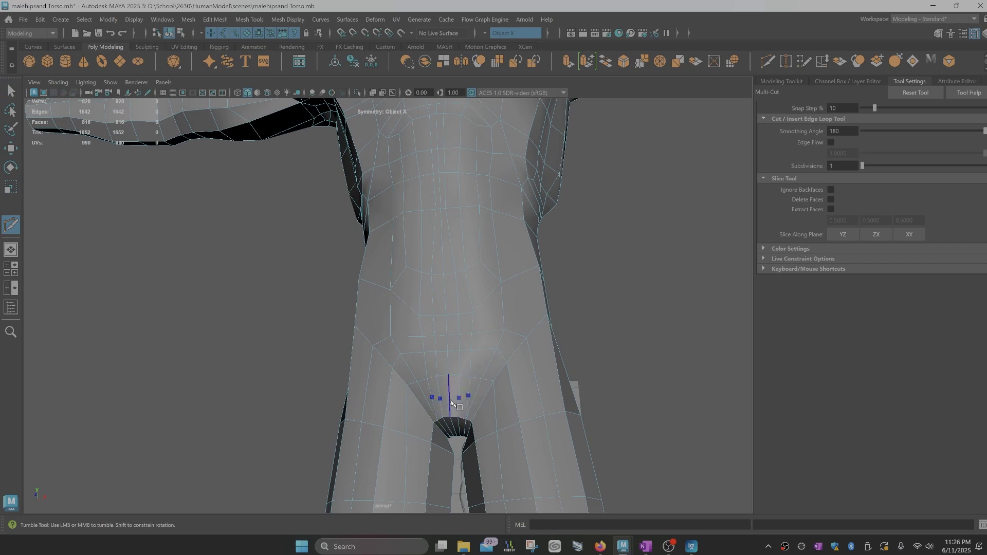
right_click(451, 401)
left_click_drag(556, 404, 555, 419, "alt")
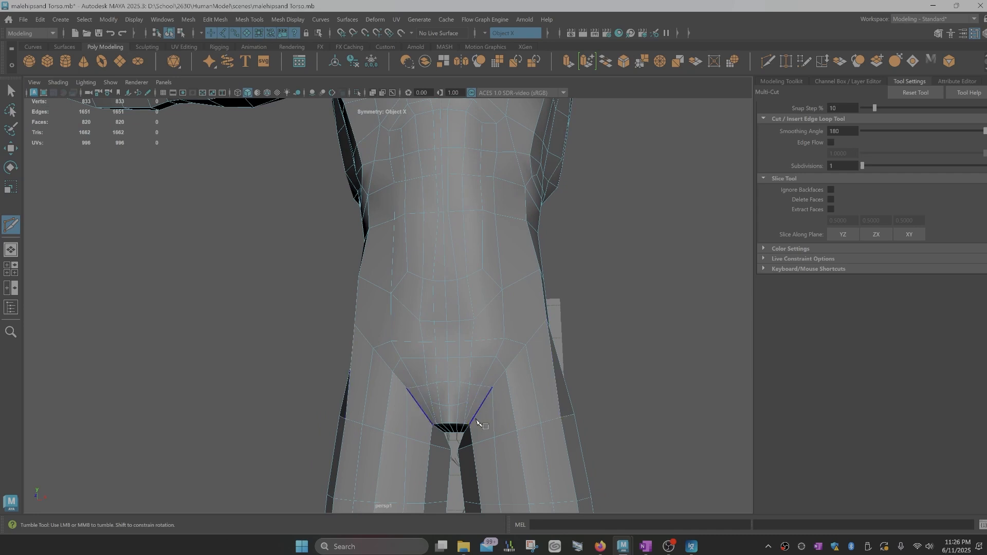
- Switch to vertex selection and move the mirrored outer corner vertices of the crotch rim outward and up
key("q")
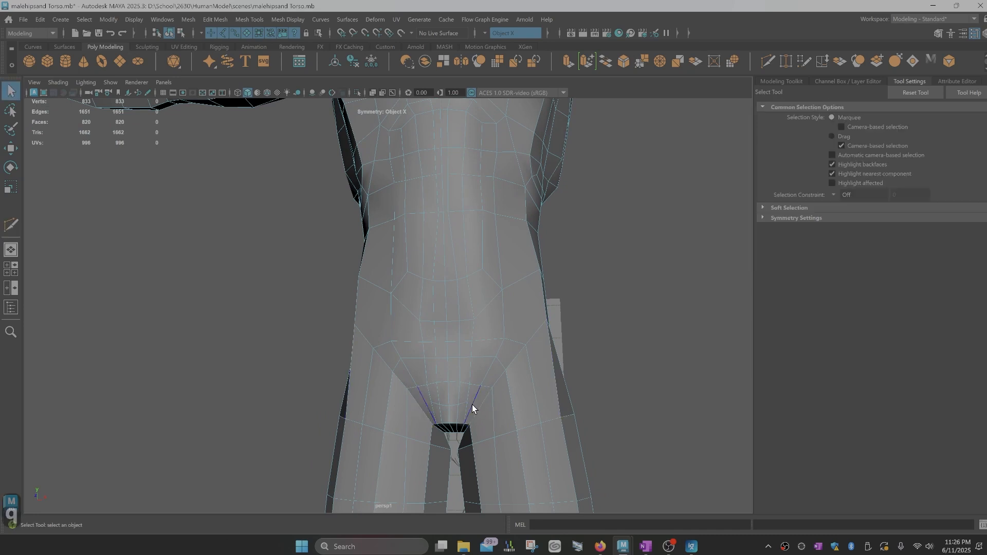
left_click_drag(471, 424, 473, 394, "alt")
right_click_drag(470, 246, 427, 248)
left_click(468, 393)
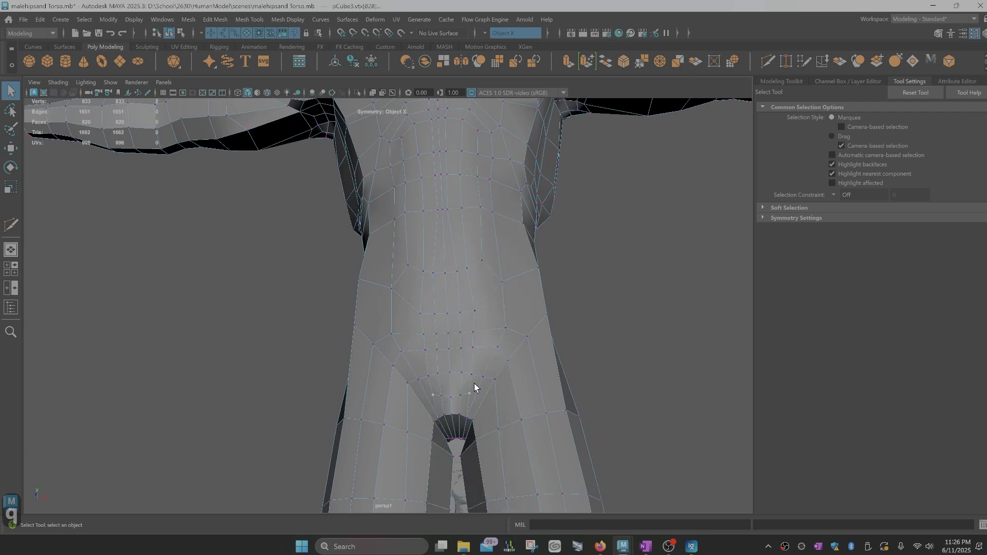
mouse_move(467, 421)
left_mouse_down("alt")
mouse_move(453, 425)
mouse_move(471, 433)
left_mouse_up("alt")
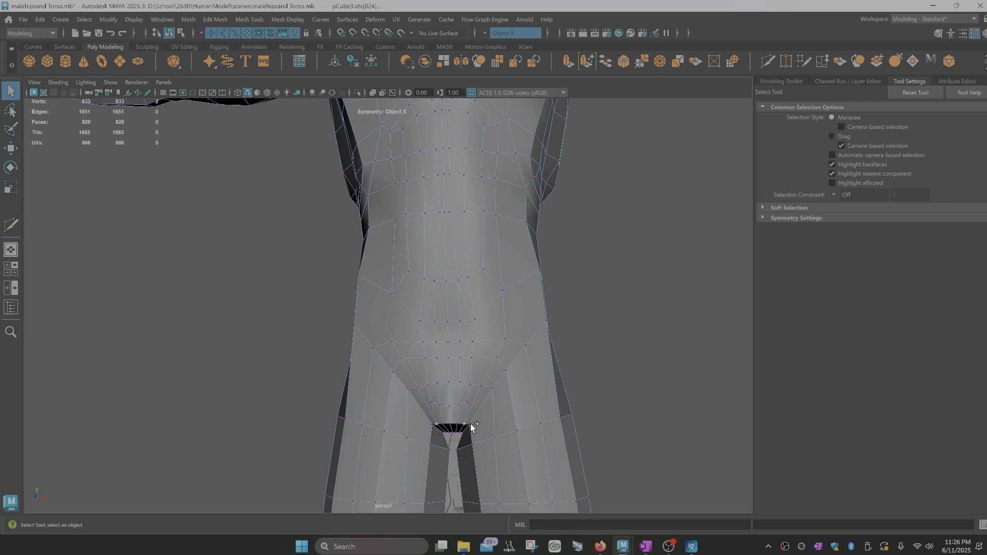
key("w")
left_click_drag(503, 389, 509, 381)
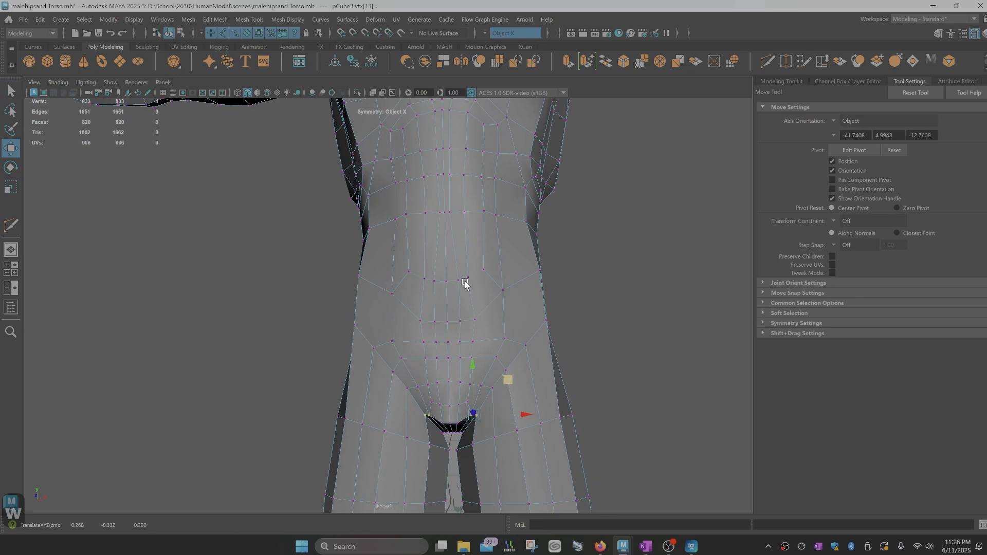
- Cut mirrored edges from the crotch underside up between the buttocks, and turn them inward to the centerline just below the lower back
left_click_drag(453, 429, 473, 405, "alt")
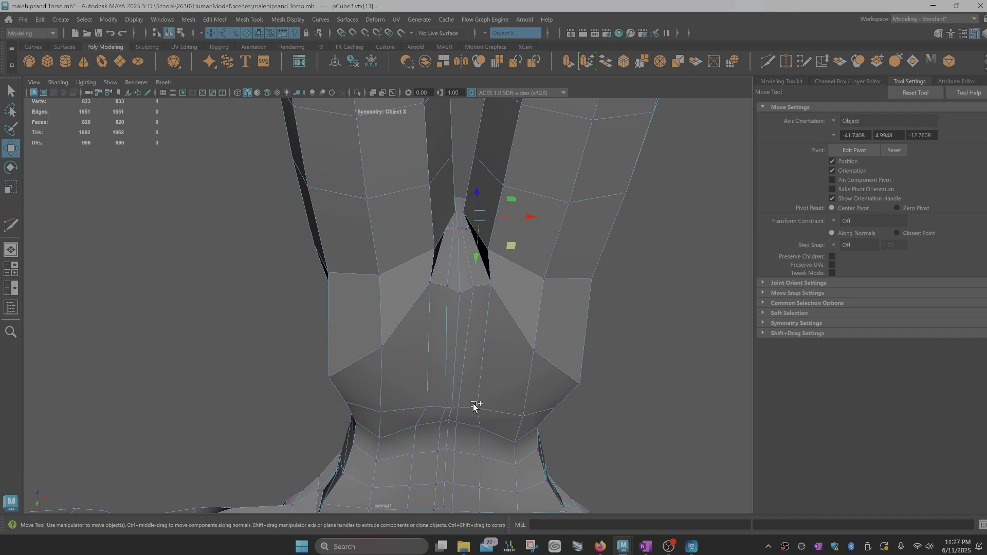
key("ctrl+shift+x")
left_click(469, 232)
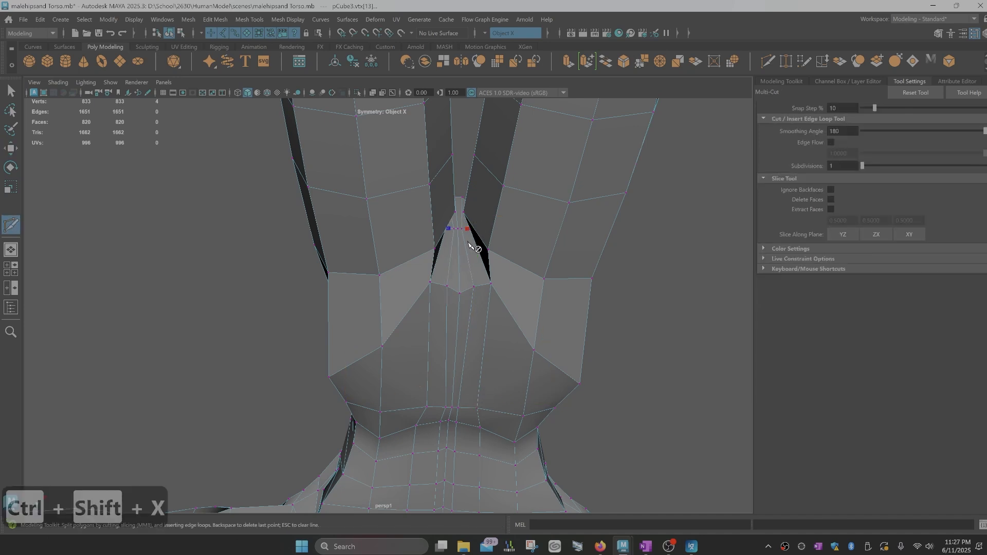
left_click(480, 285)
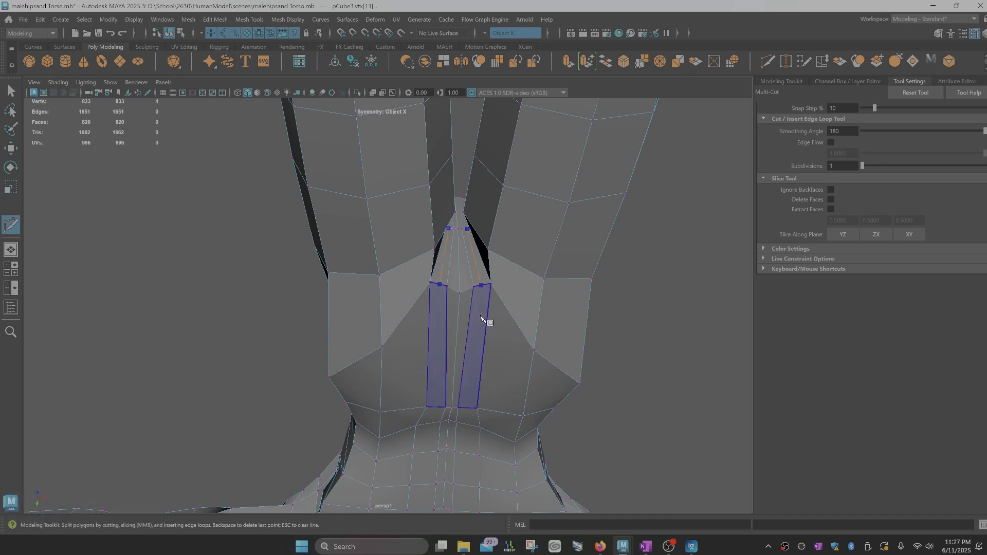
left_click_drag(481, 319, 480, 313, "alt")
left_click(475, 328)
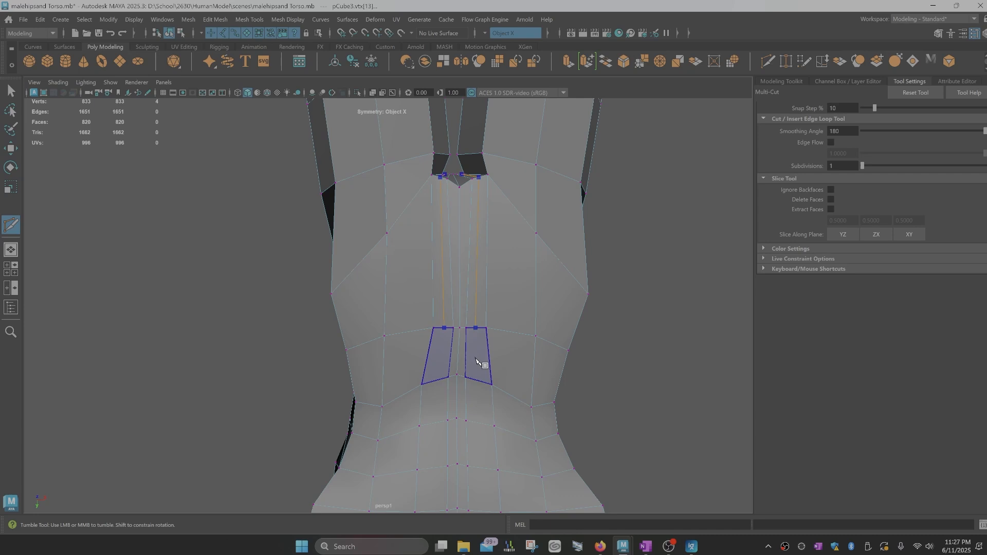
left_click(476, 360)
left_click(463, 362)
key("Return")
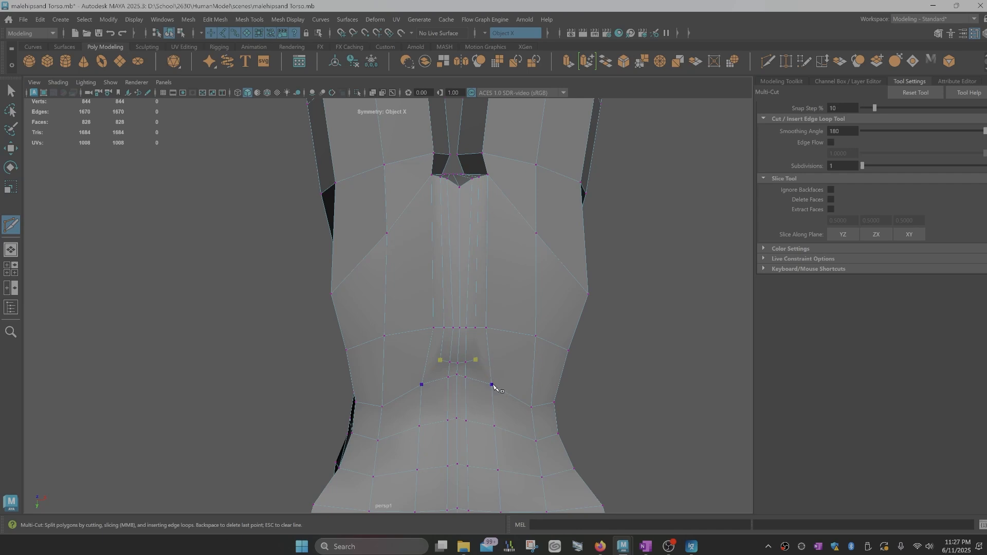
- Select the mirrored front hip faces above the groin crease and examine their surrounding topology
left_click_drag(619, 305, 530, 392, "alt")
middle_click_drag(508, 352, 498, 375, "alt")
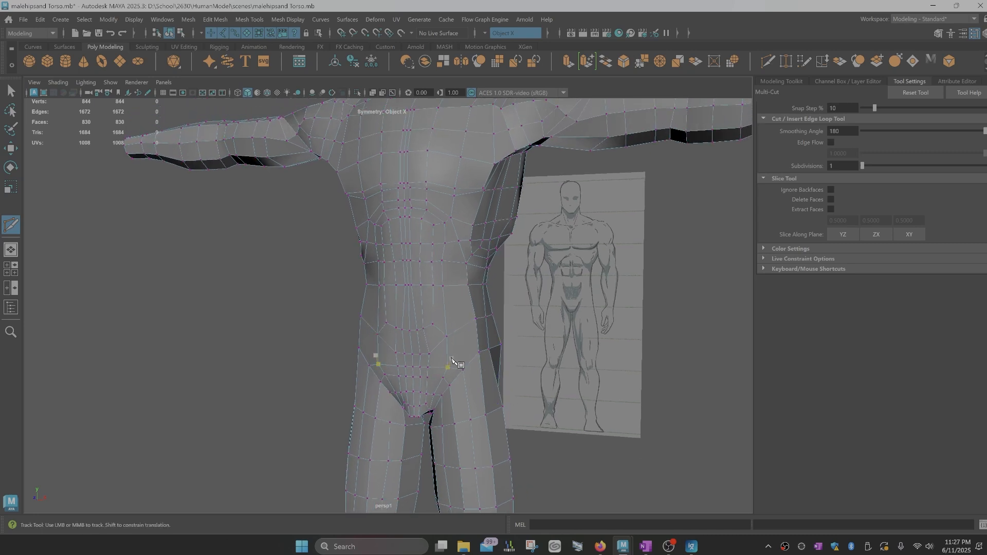
key("q")
right_click_drag(465, 347, 468, 274)
left_click(459, 342)
mouse_move(582, 380)
left_mouse_down("alt")
mouse_move(569, 393)
mouse_move(564, 386)
left_mouse_up("alt")
scroll(527, 389, "up", 2)
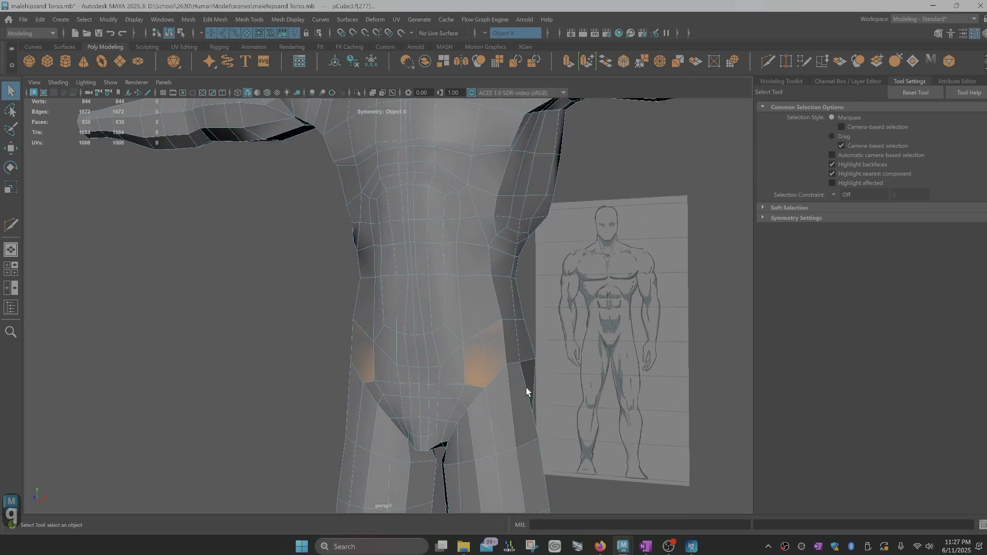
middle_click_drag(524, 381, 506, 390, "alt")
left_click(448, 388)
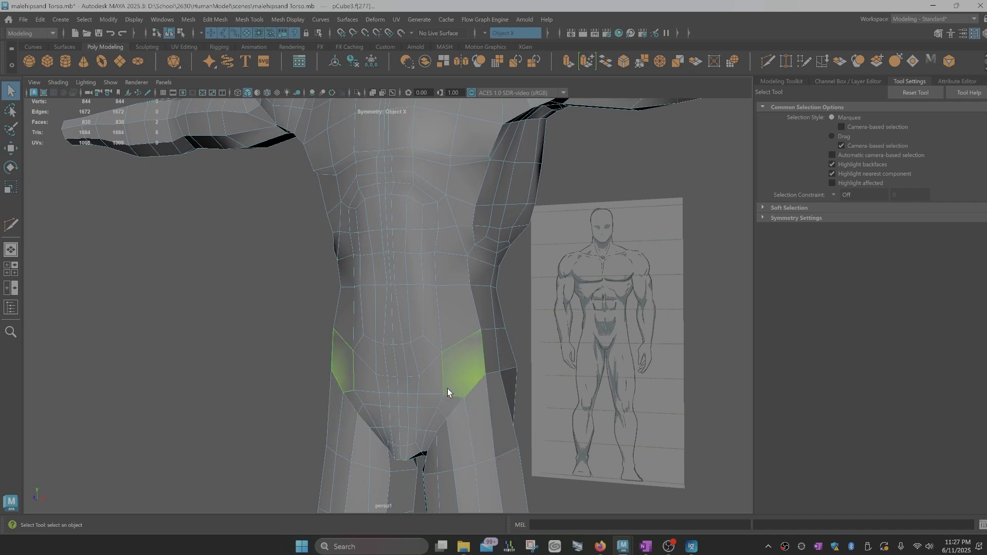
left_click_drag(483, 330, 486, 328, "alt")
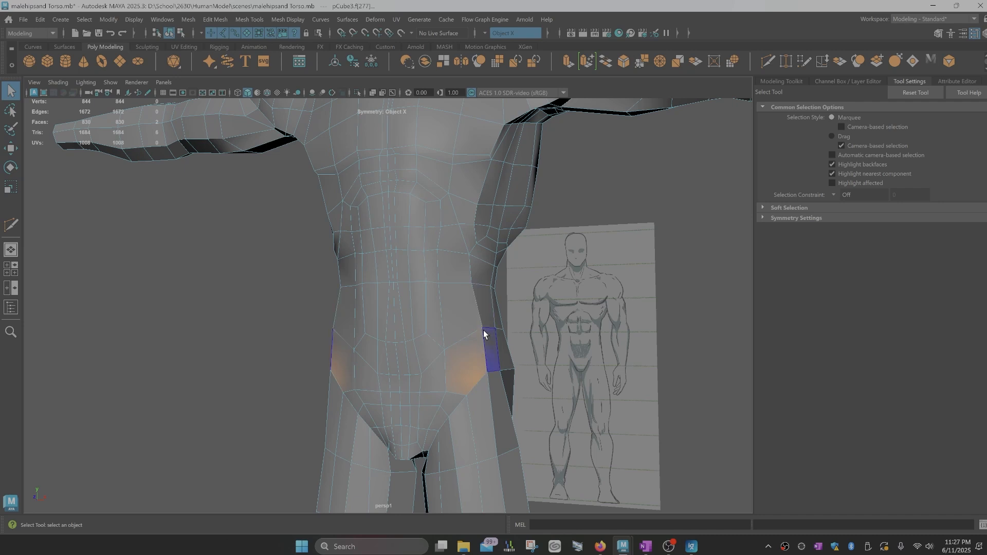
- Cut mirrored edges from the groin crease corner diagonally up across the front hip face and around the side of the hip
key("ctrl+shift+x")
left_click(446, 392)
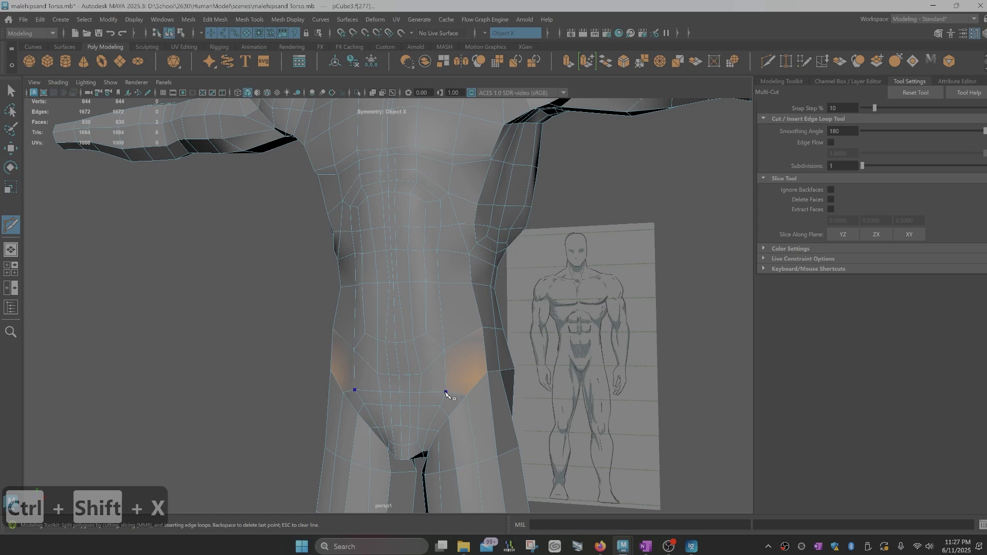
left_click(484, 341)
left_click(497, 336)
left_click_drag(525, 356, 455, 355, "alt")
key("Return")
left_click_drag(530, 357, 587, 355, "alt")
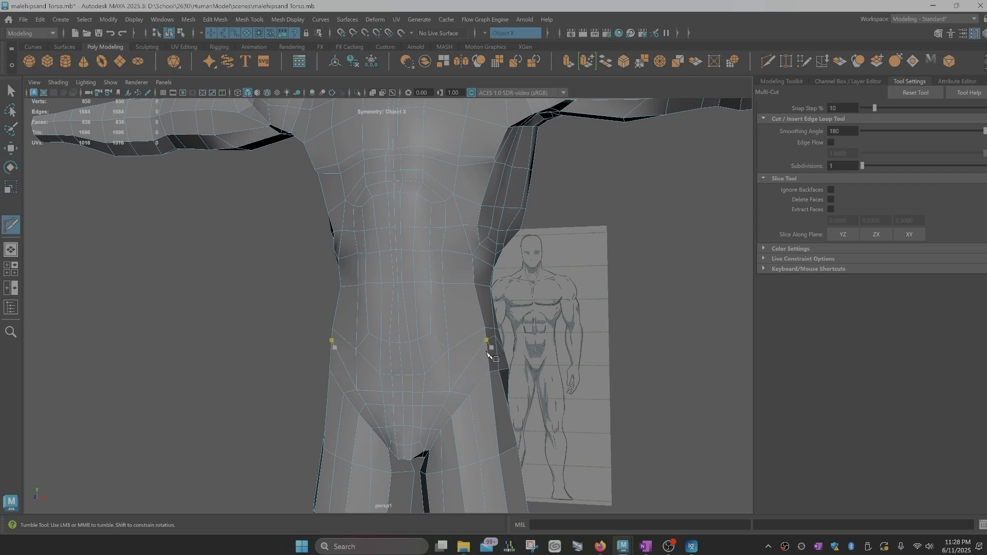
left_click_drag(459, 369, 371, 366, "alt")
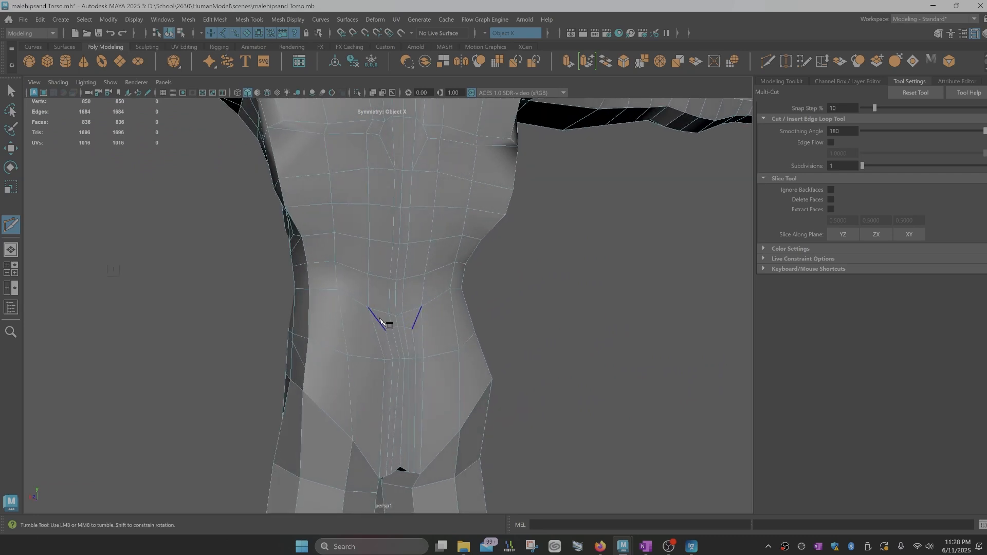
left_click_drag(404, 337, 448, 374, "alt")
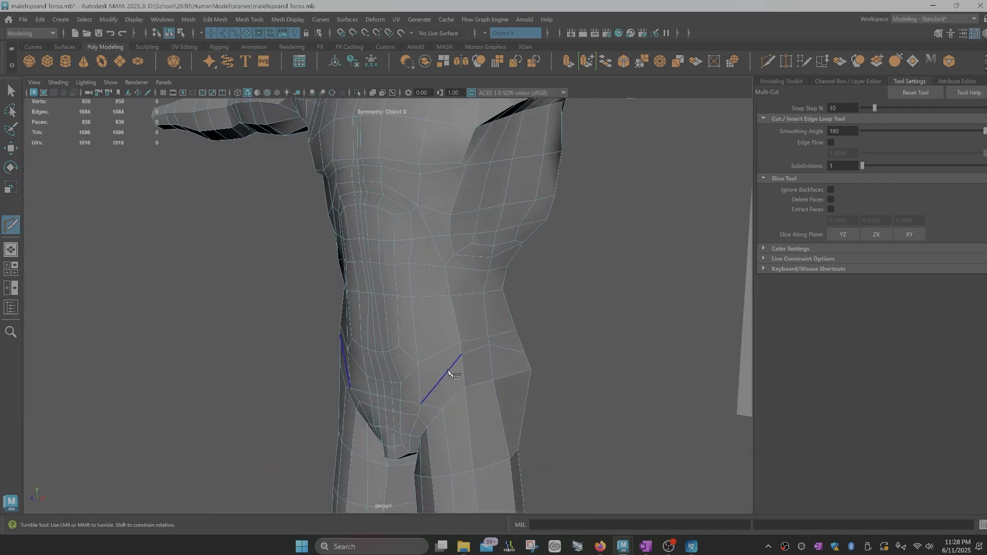
- Switch to vertex selection and move the mirrored vertices at the front corner and side of the upper hips upward
key("q")
right_click_drag(459, 247, 422, 243)
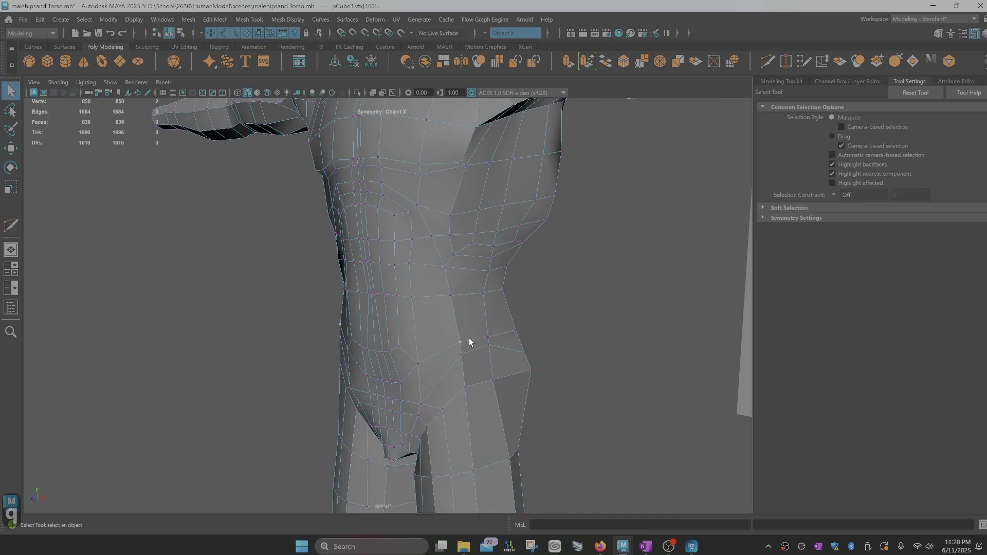
key("w")
left_click_drag(469, 340, 461, 306)
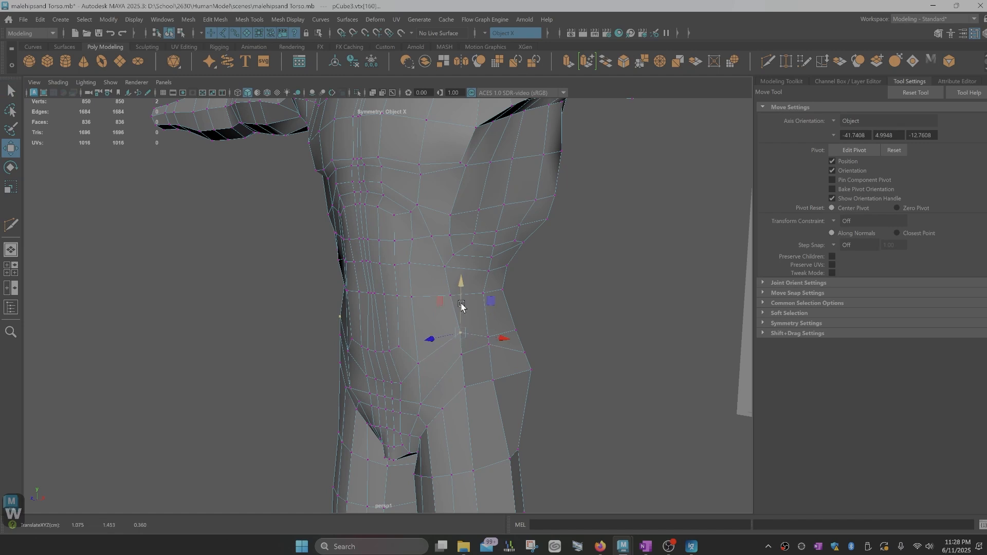
key("q")
left_click(489, 338)
key("w")
left_click_drag(488, 337, 492, 307)
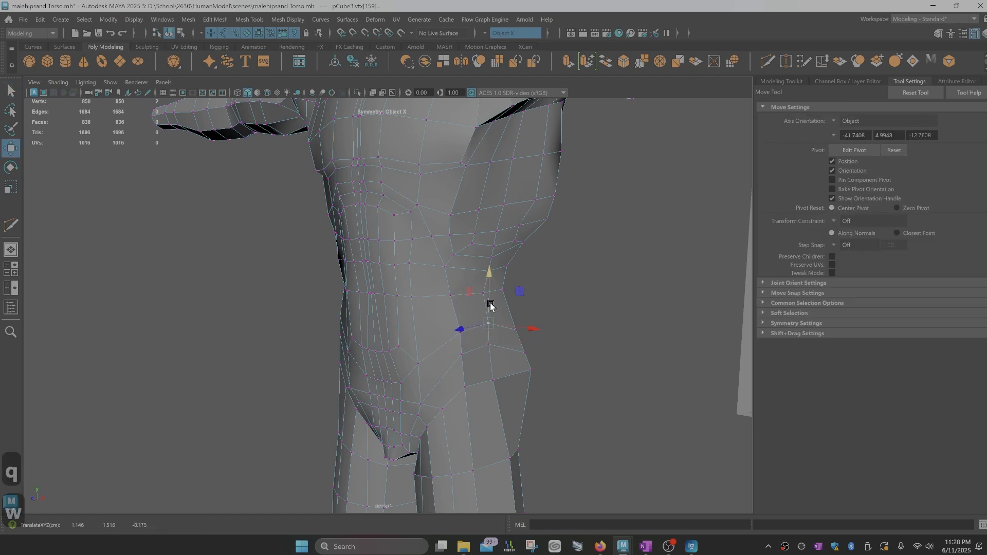
- Insert a horizontal edge loop around the torso between the waist and the upper hip vertices
left_click_drag(505, 359, 467, 332, "alt")
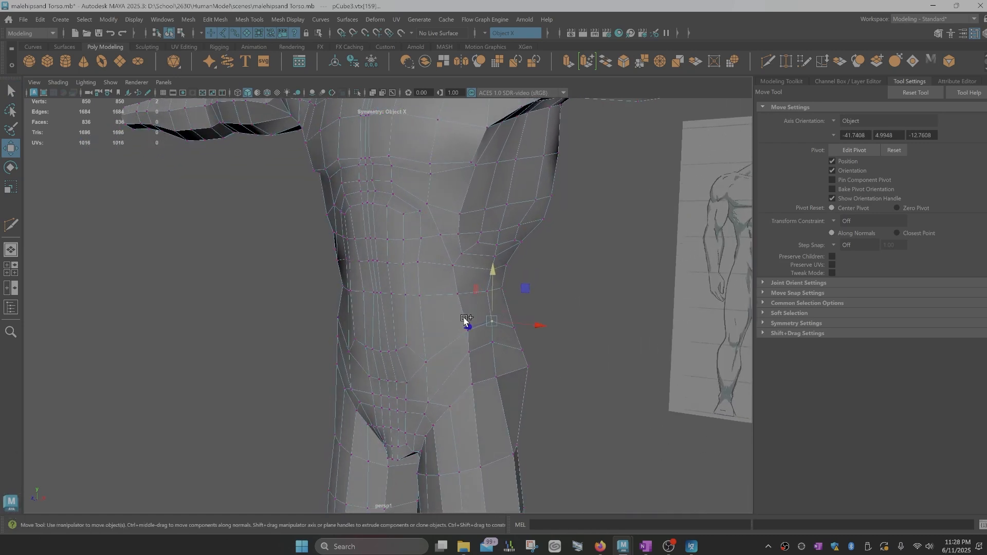
key("ctrl+shift+x")
left_click(465, 313, "ctrl")
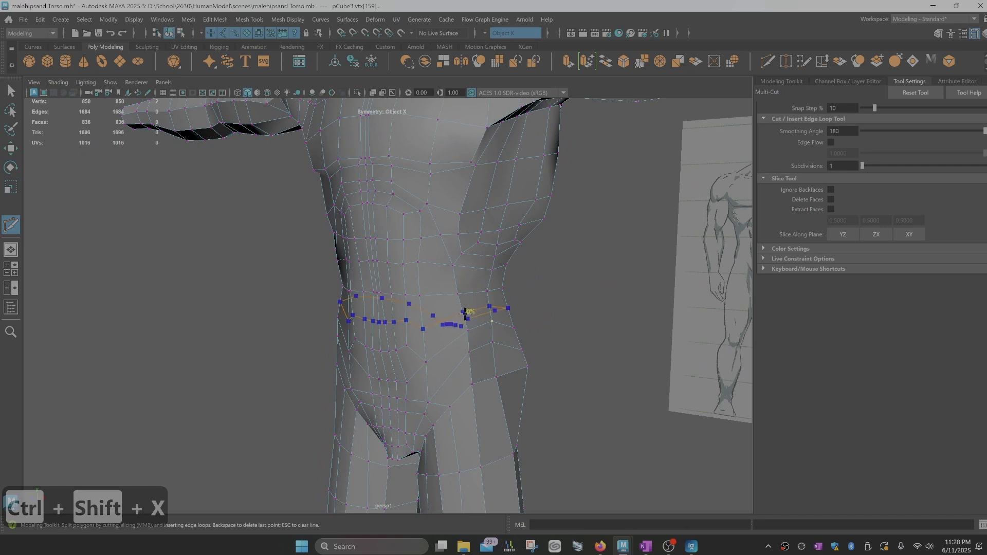
- Select the mirrored face loop running from the groin crease around the hips to the buttocks and examine its path
left_click_drag(534, 353, 516, 371, "alt")
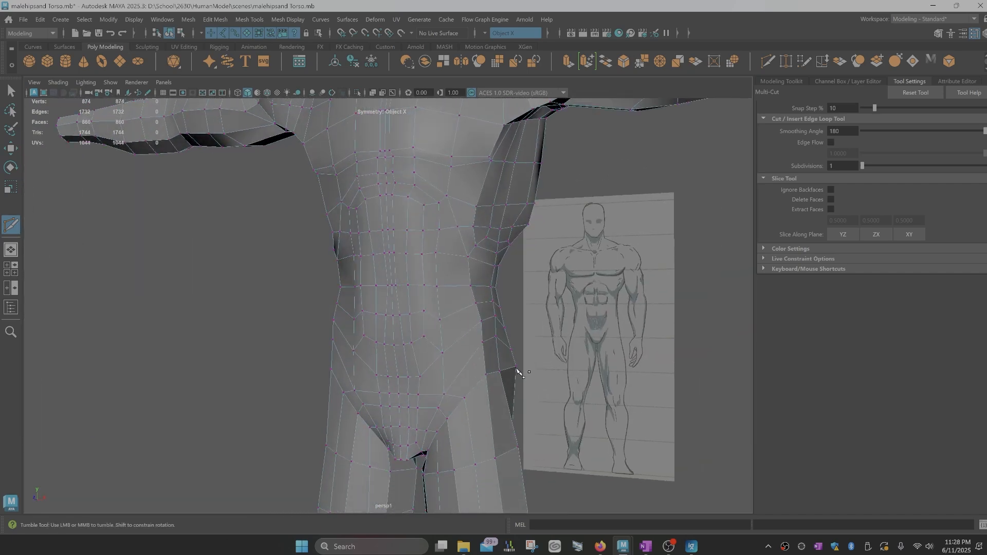
left_click_drag(442, 419, 444, 415, "alt")
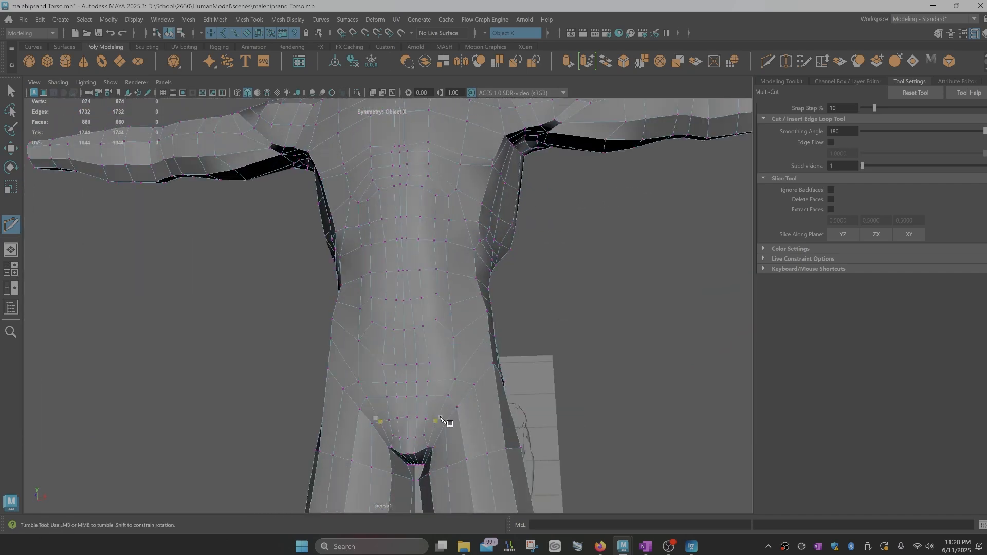
key("q")
mouse_move(443, 263)
right_mouse_down()
mouse_move(451, 337)
mouse_move(451, 276)
right_mouse_up()
left_click(446, 381)
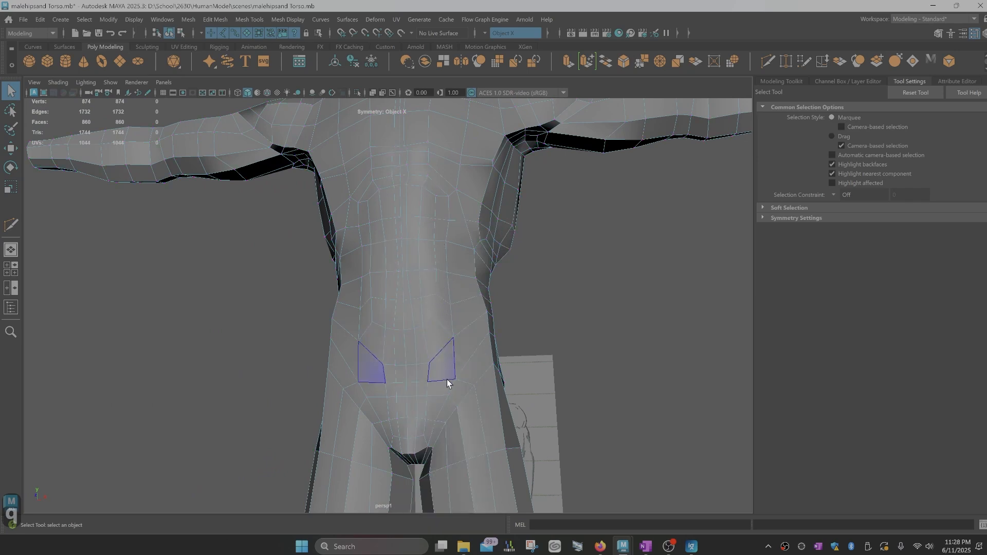
left_click(447, 409)
double_click(461, 395, "shift")
left_click_drag(468, 404, 335, 372, "alt")
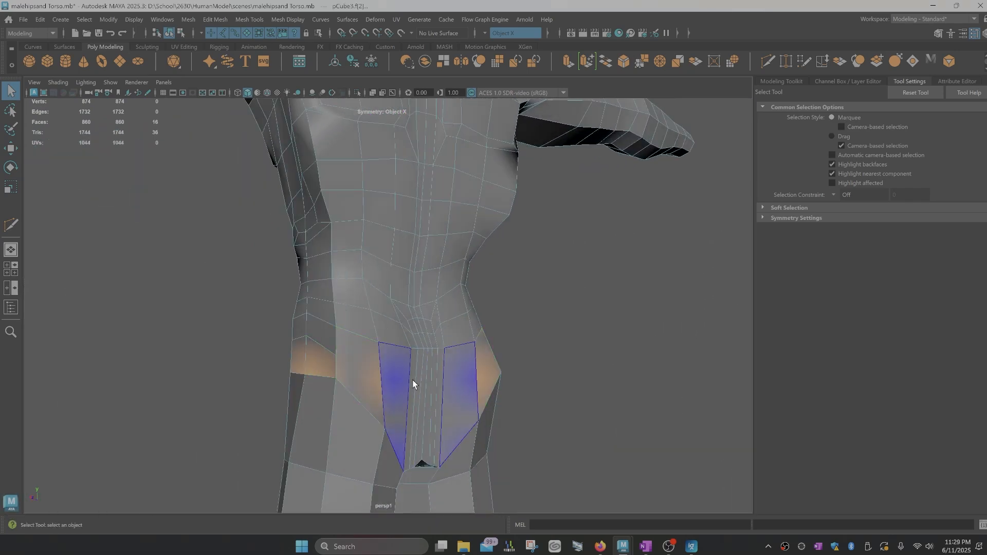
- Cut mirrored edges across the buttock faces, from the outer hip corners inward to the edges beside the cleft
key("ctrl+shift+x")
left_click(380, 368)
left_click_drag(408, 387, 407, 396)
right_click(407, 398)
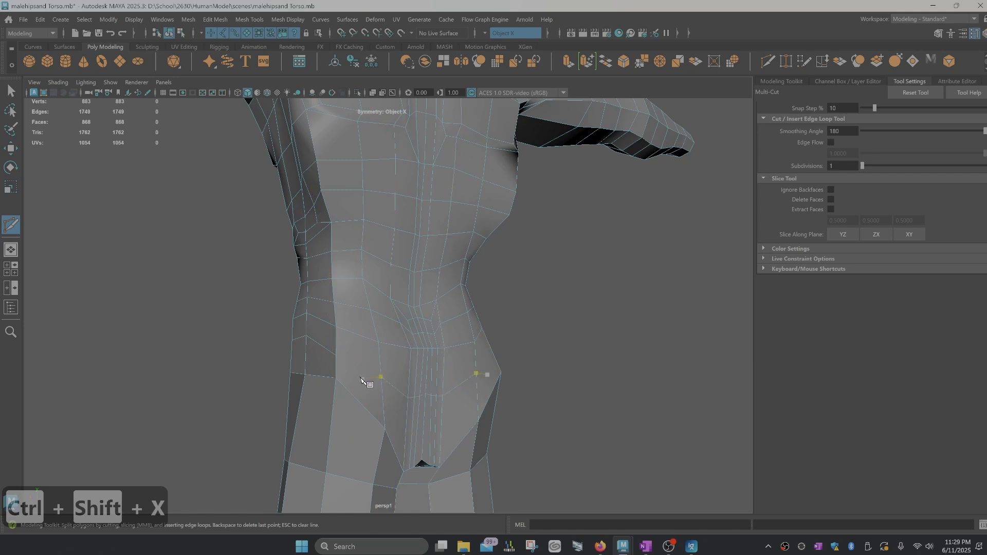
left_click(336, 356)
right_click(382, 378)
mouse_move(524, 396)
left_mouse_down("alt")
mouse_move(500, 396)
mouse_move(509, 400)
left_mouse_up("alt")
scroll(501, 396, "down", 3)
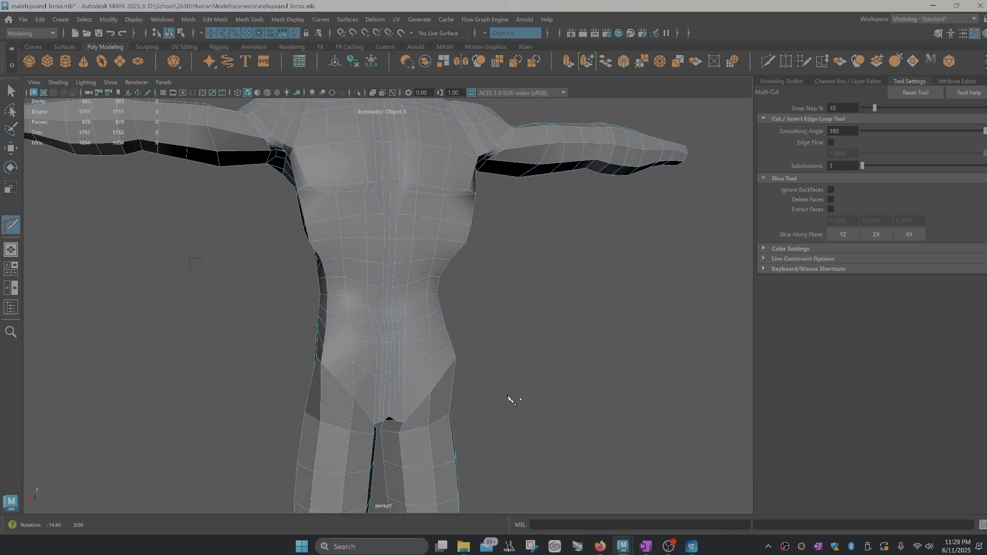
- Switch to edge selection and delete the surplus mirrored edges at the center of the lower back above the buttocks
key("q")
right_click_drag(401, 316, 395, 218)
left_click(402, 313)
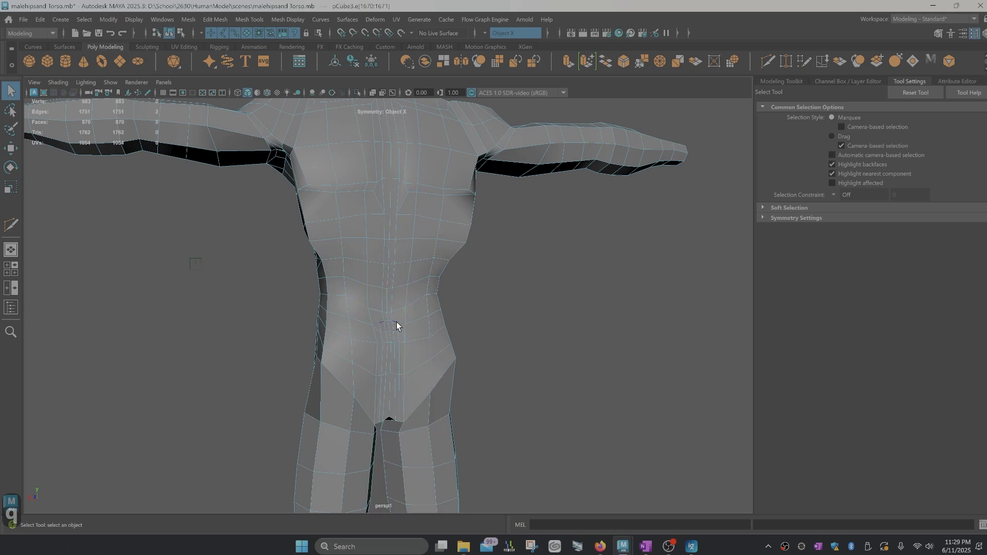
left_click(391, 323, "shift")
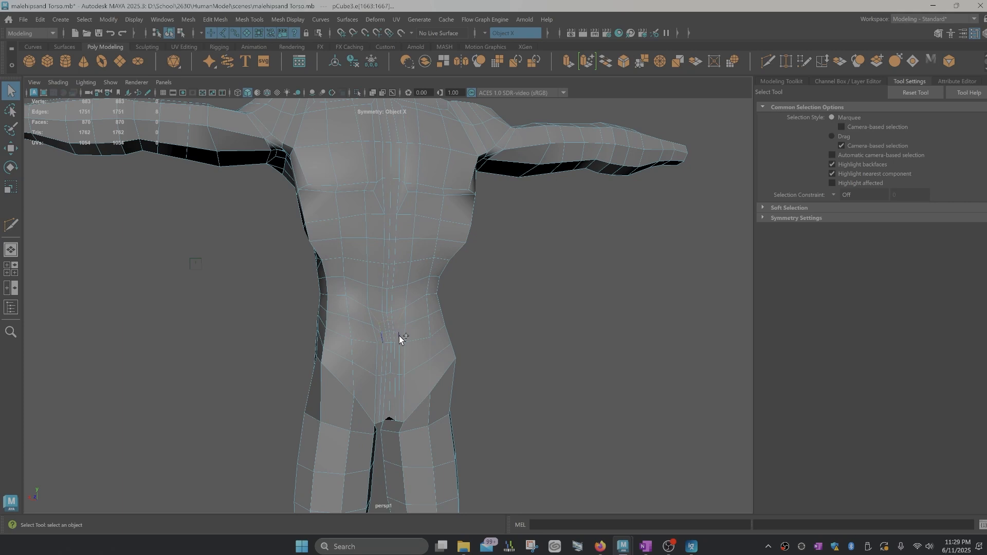
left_click(447, 346, "shift")
key("ctrl+Delete")
left_click_drag(455, 355, 422, 364, "alt")
scroll(411, 363, "up", 2)
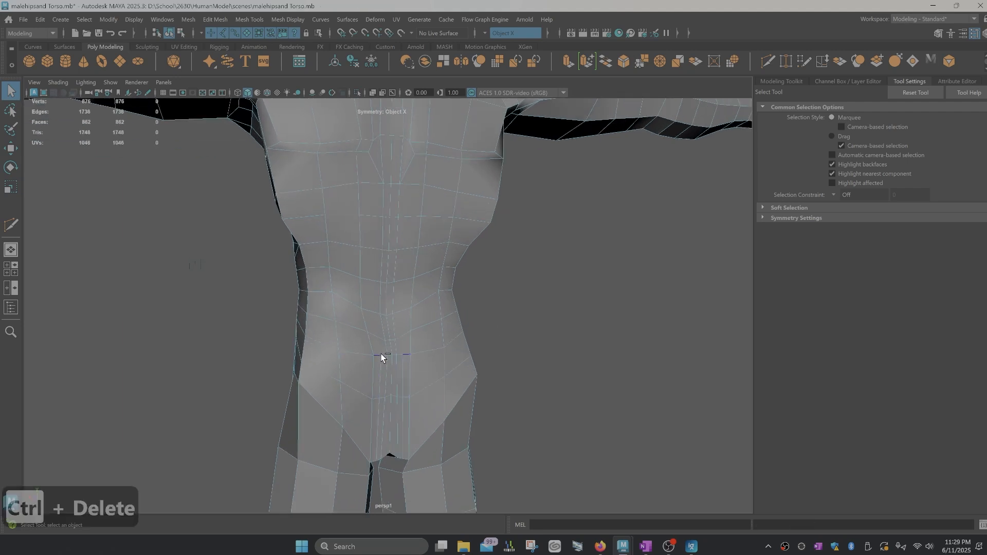
- Cut new mirrored edges across the center of the lower back to join the cleft edges at the centerline
key("ctrl+shift+x")
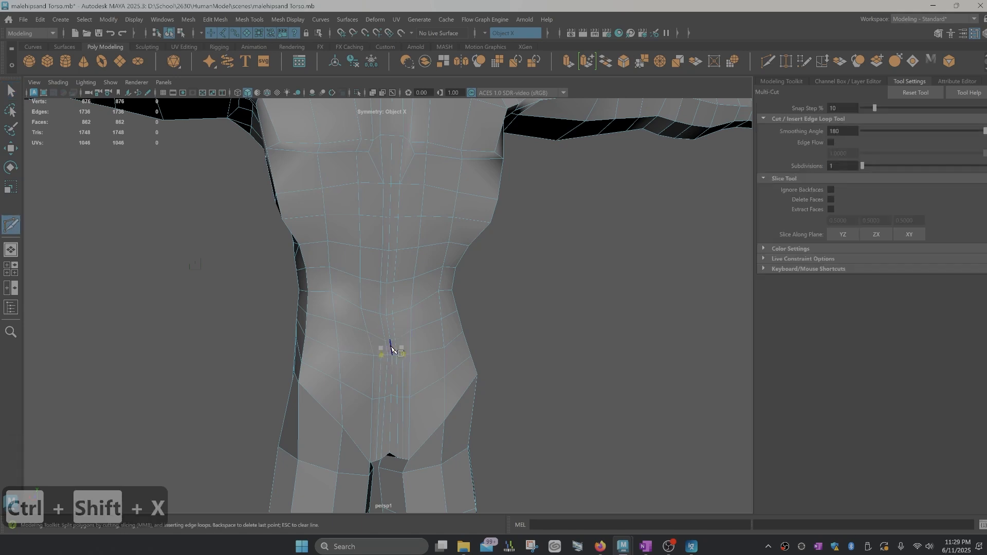
right_click(392, 349)
left_click(381, 348)
right_click(431, 333)
scroll(431, 333, "down", 3)
left_click_drag(431, 334, 431, 366, "alt")
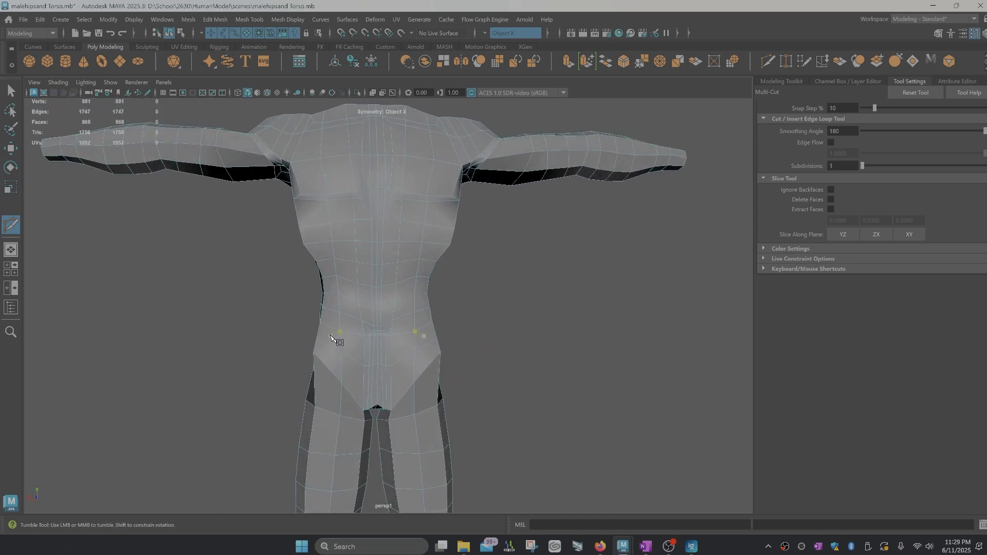